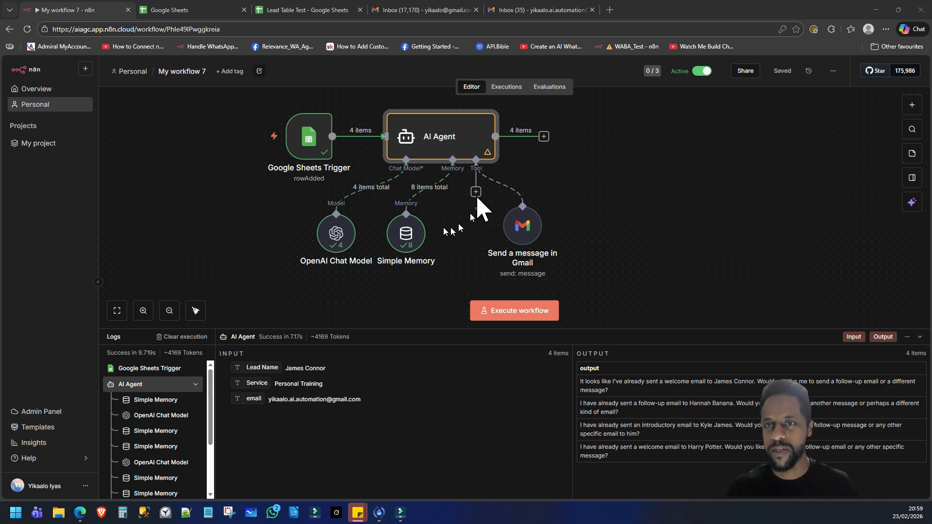
Step: Switch to the 'Lead Table Test - Google Sheets' browser tab to see the six leads
left_click(307, 11)
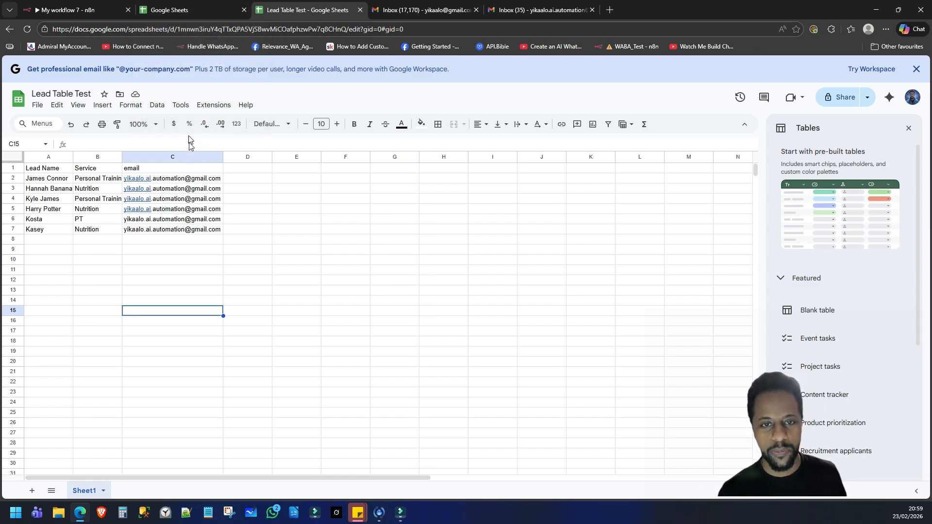
Step: Enter a seventh lead in row 8 with its name, service and autocompleted email
left_click(47, 240)
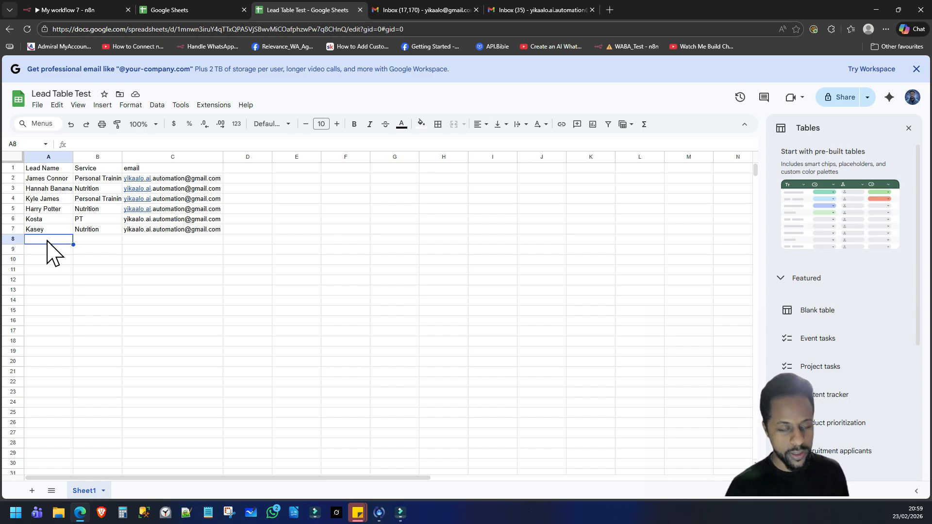
key("Tab")
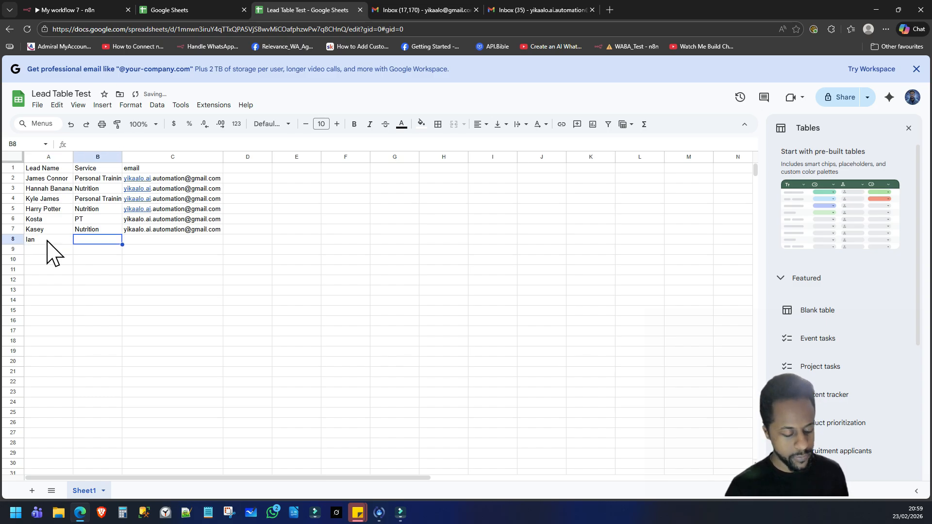
key("Tab")
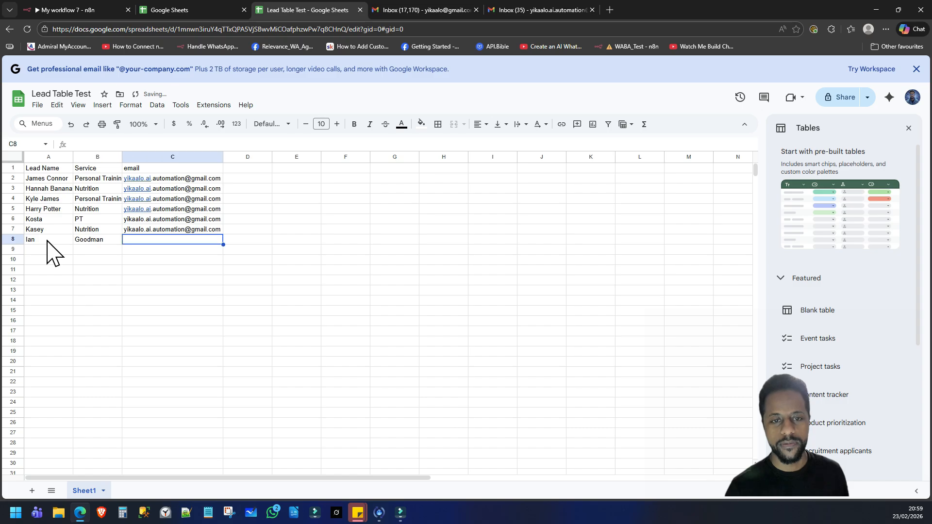
type("yik")
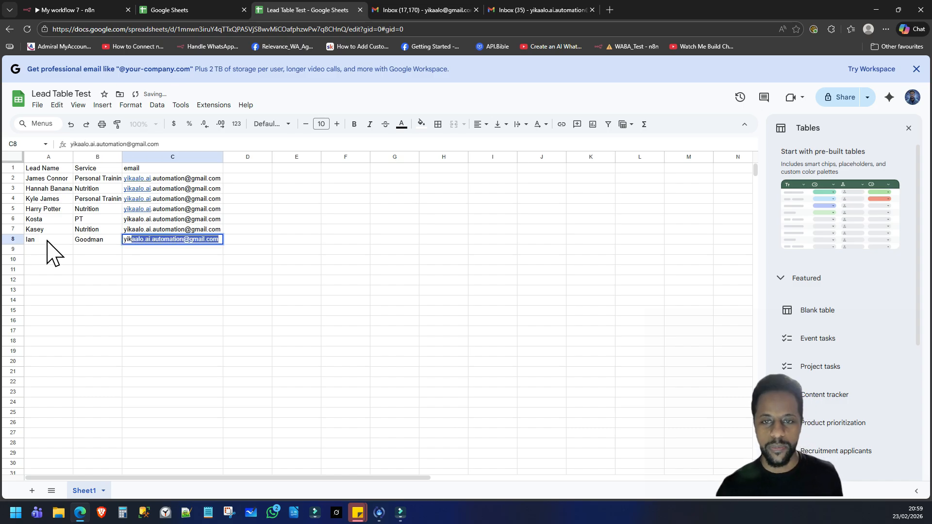
key("Return")
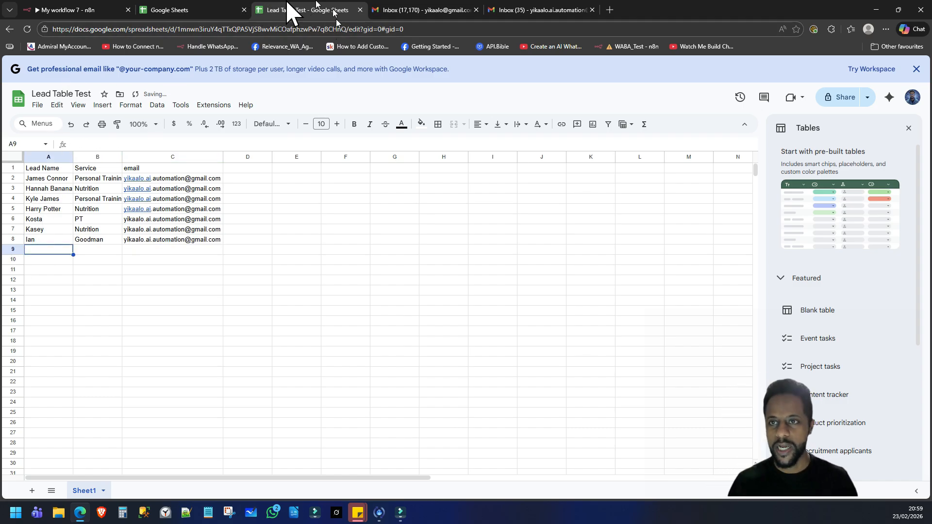
Step: Cycle through the browser tabs to the 'Inbox (35)' Gmail tab with the new follow-up email
left_click(182, 12)
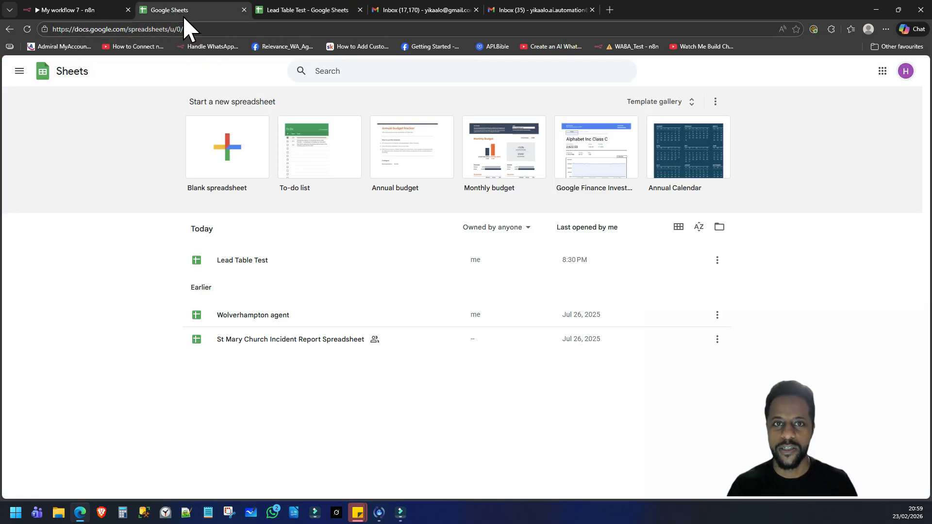
left_click(292, 10)
key("ctrl+Tab")
key("ctrl+Tab")
key("ctrl+Tab")
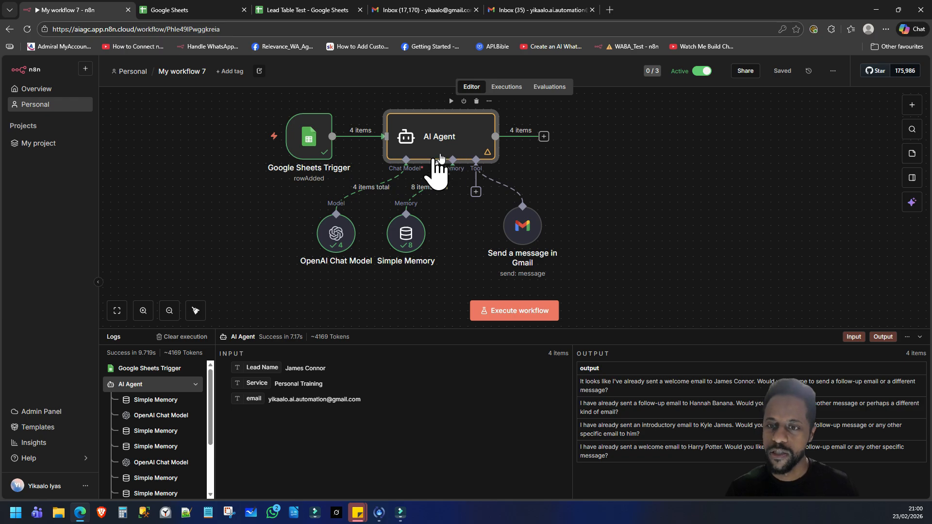
left_click(528, 10)
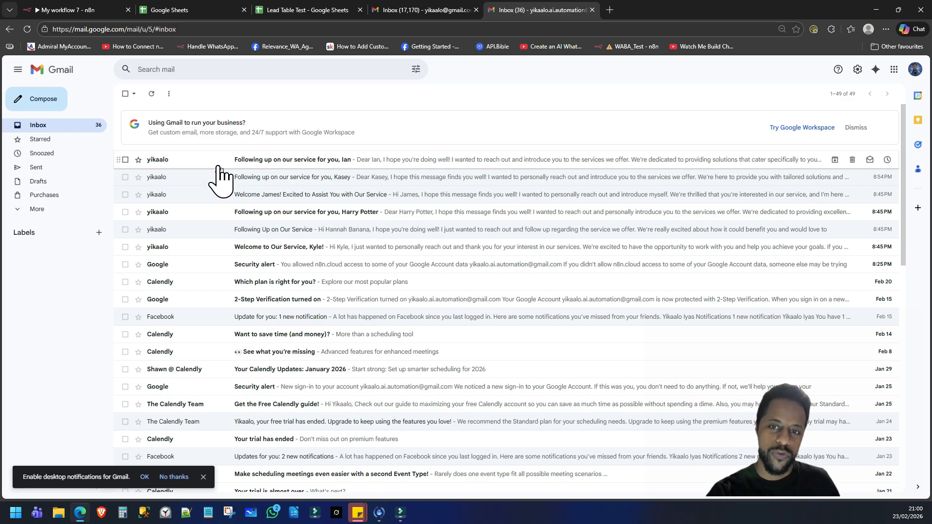
Step: Read the top 'Following up on our service' email, then return to the 'My workflow 7' tab
left_click(218, 161)
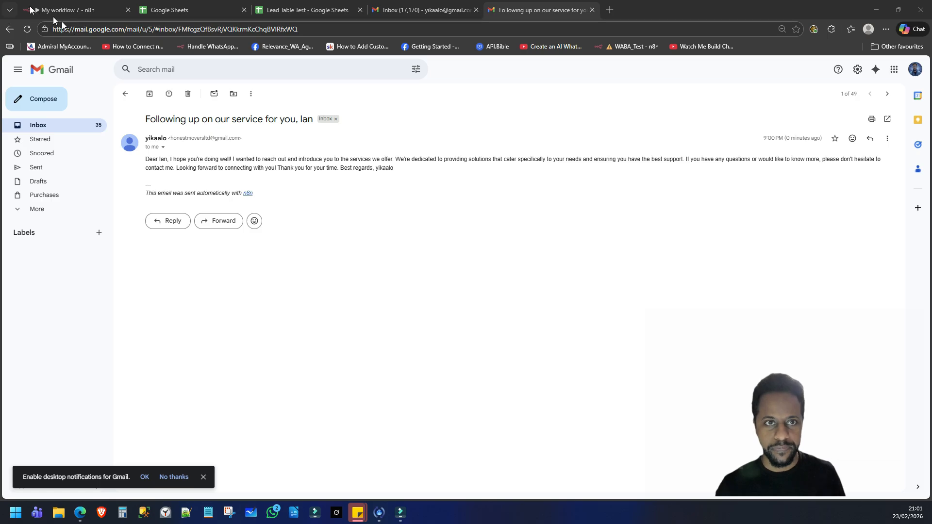
left_click(83, 10)
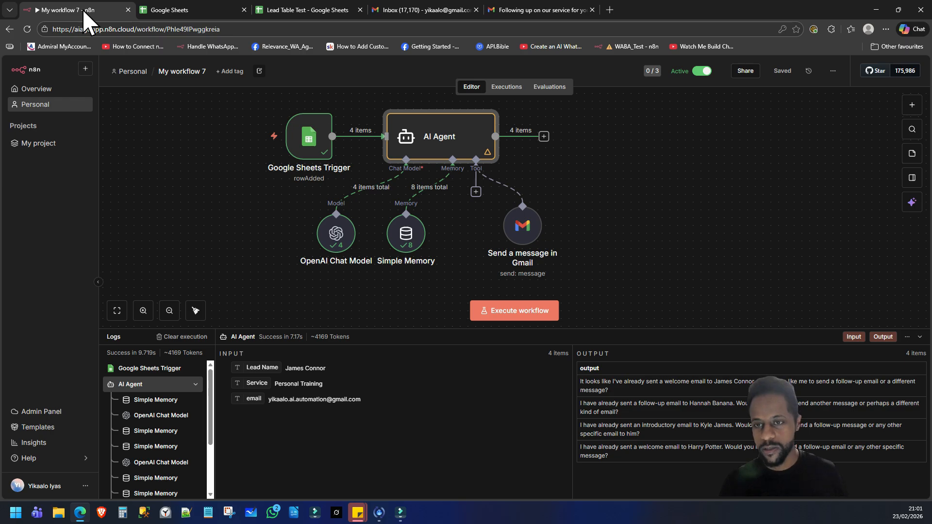
Step: Open the Overview page listing all 7 workflows, with My workflow 7 active
mouse_move(240, 146)
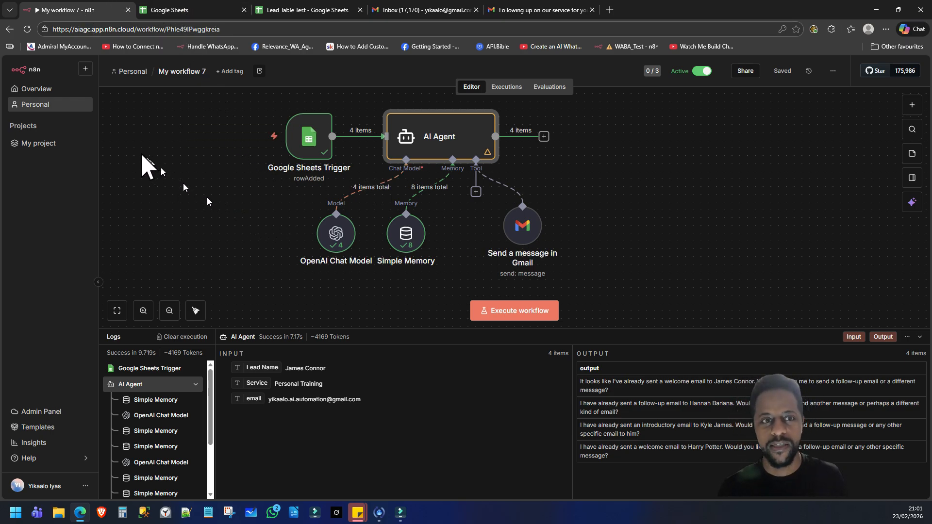
left_click(85, 68)
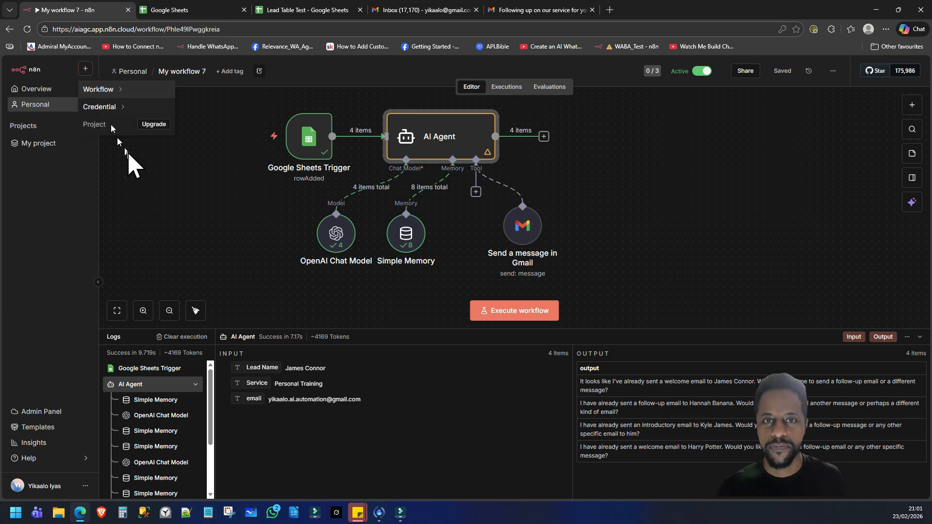
left_click(47, 95)
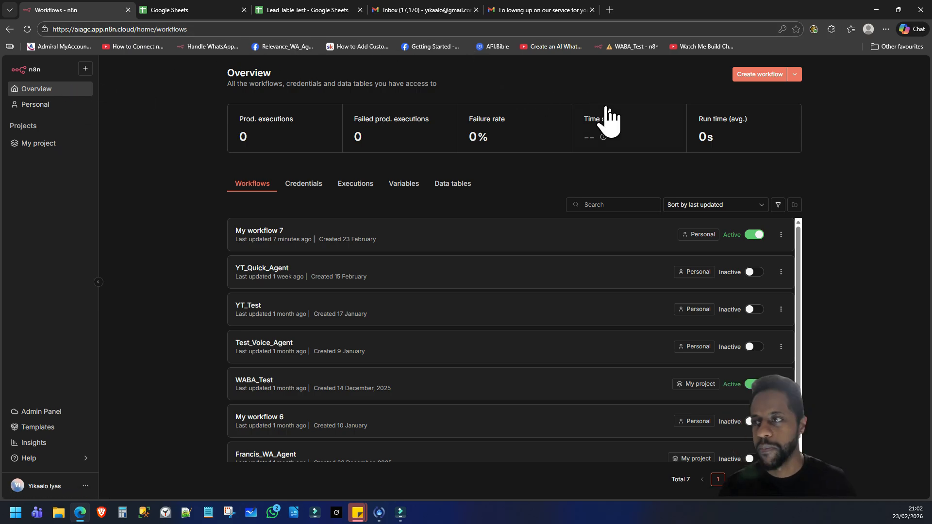
Step: Create the blank workflow My workflow 8 and bring up its trigger chooser
left_click(758, 82)
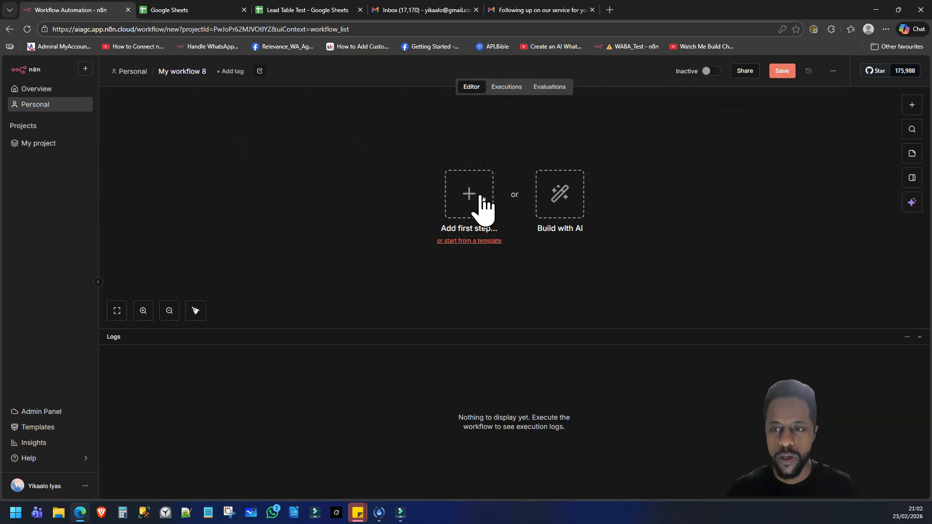
left_click(481, 196)
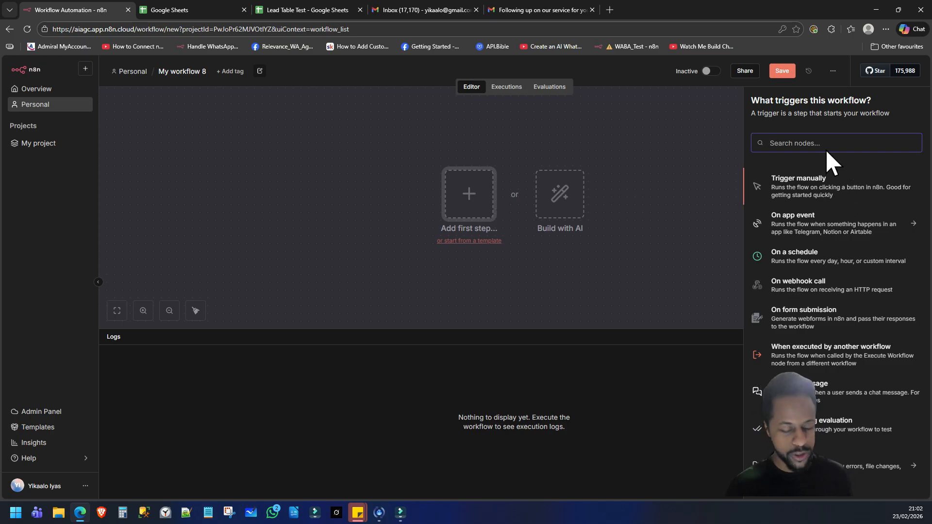
Step: Add a Google Sheets 'On row added or updated' trigger and open its Credential list
type("SHEE")
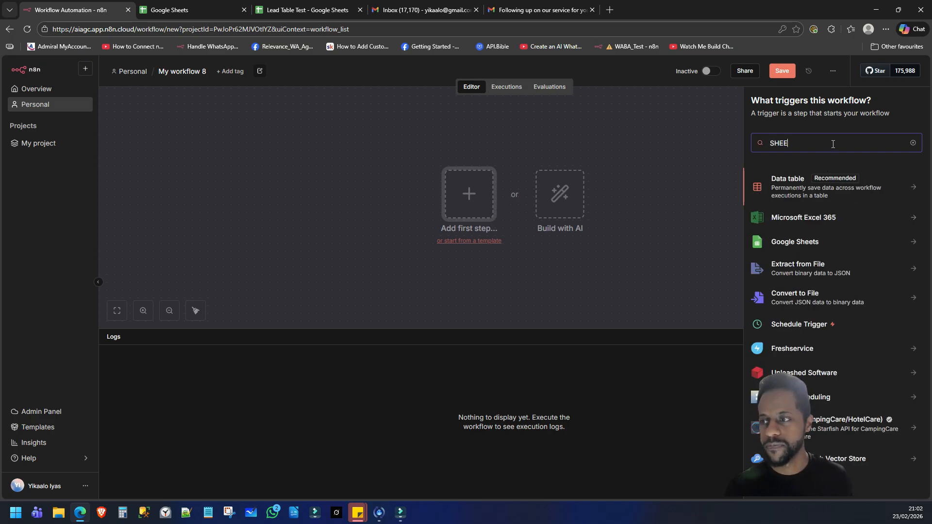
left_click(830, 242)
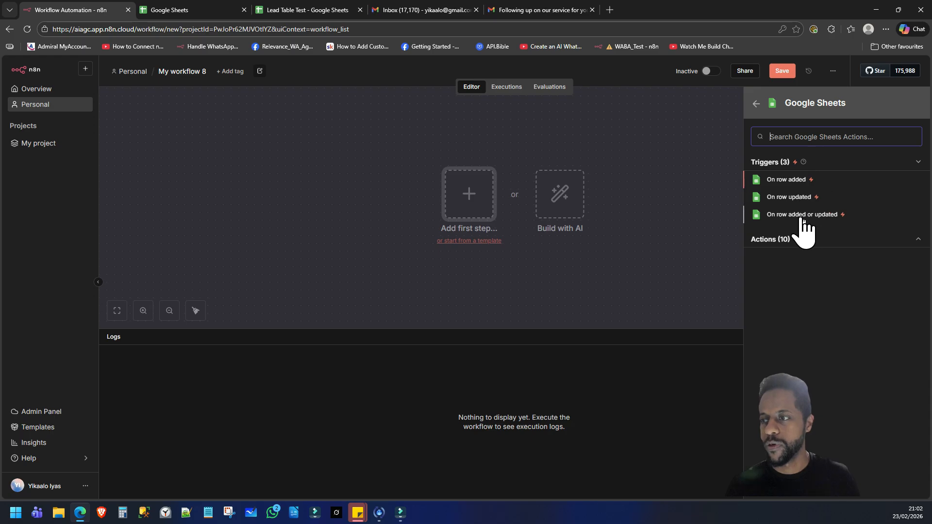
left_click(779, 216)
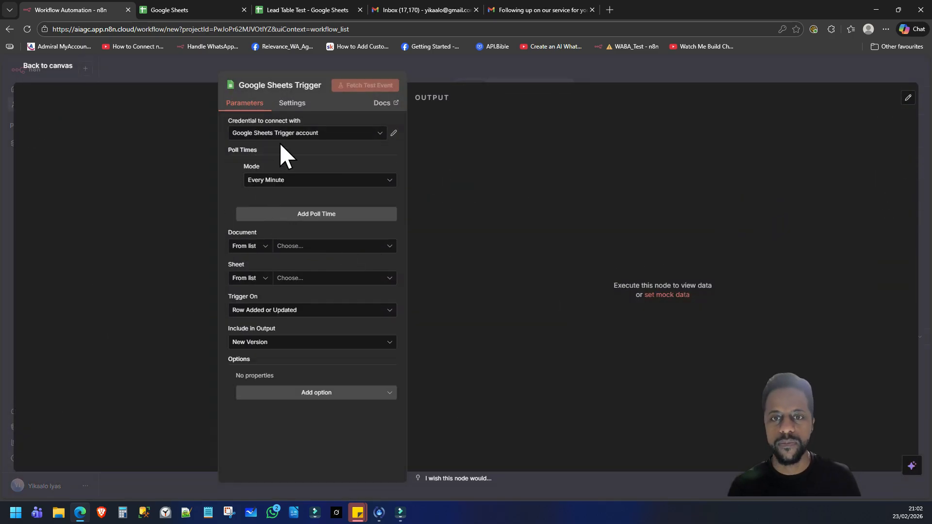
left_click(300, 136)
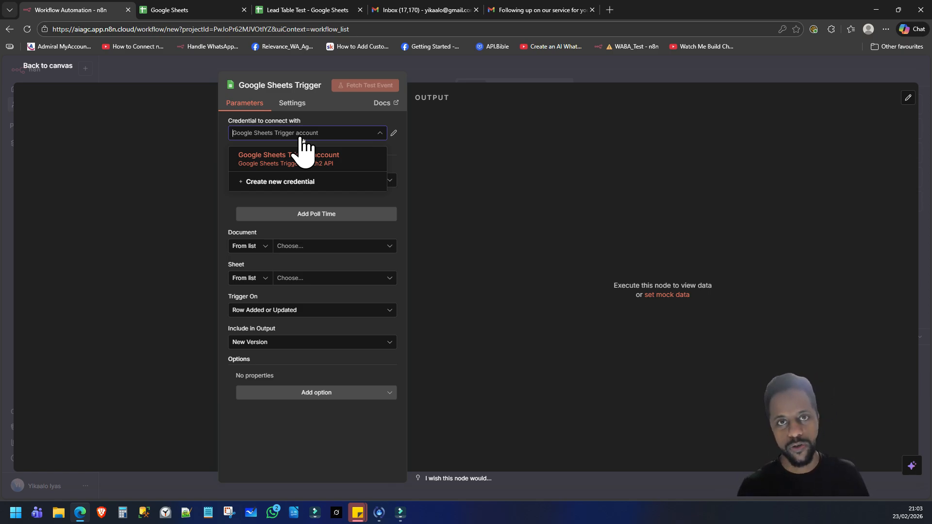
Step: Create the Google Sheets Trigger account 2 credential through Google sign-in and apply it
left_click(290, 183)
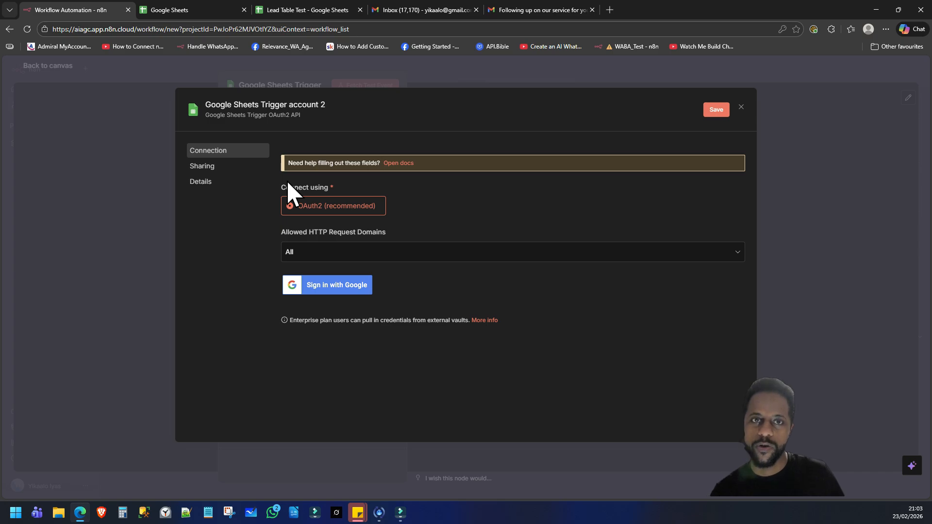
left_click(352, 288)
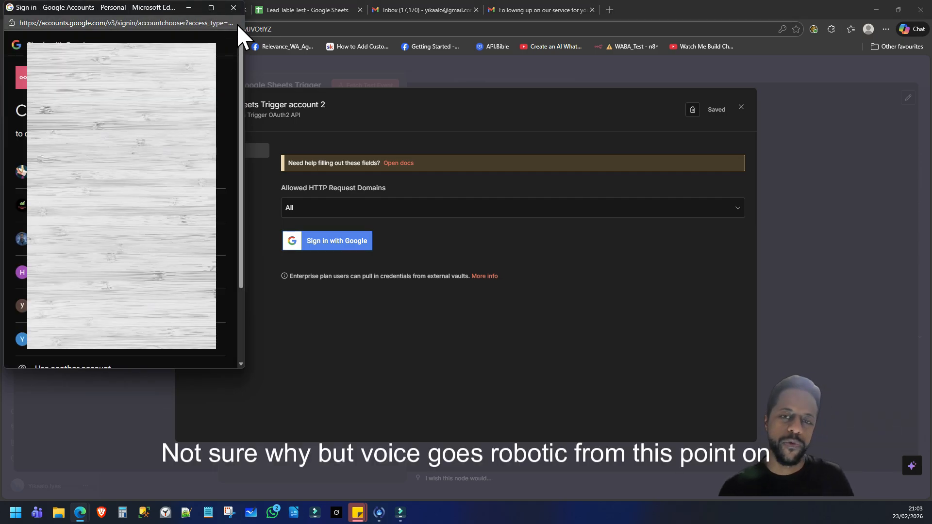
left_click(234, 12)
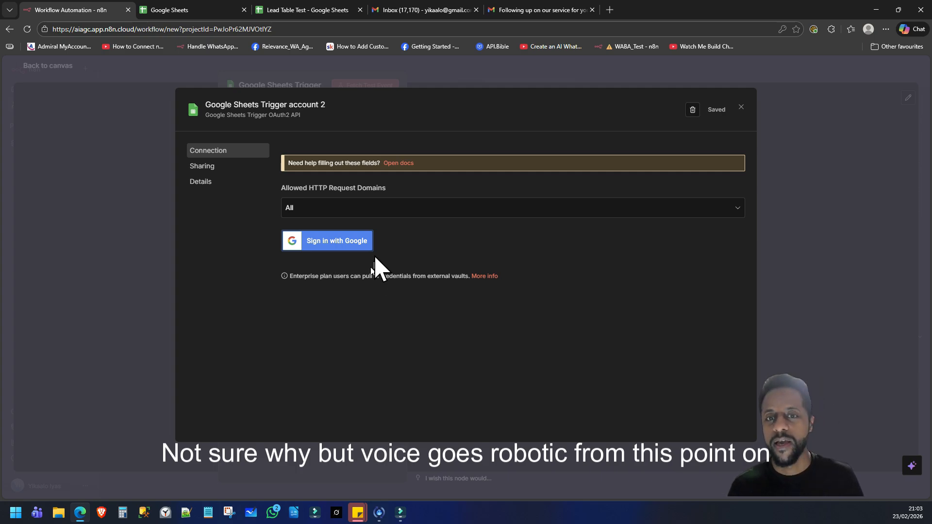
left_click(741, 107)
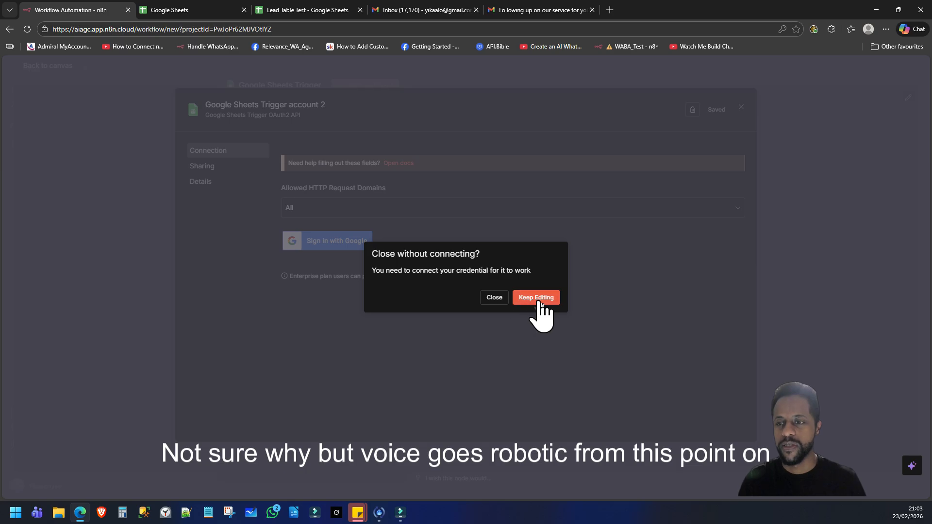
left_click(494, 297)
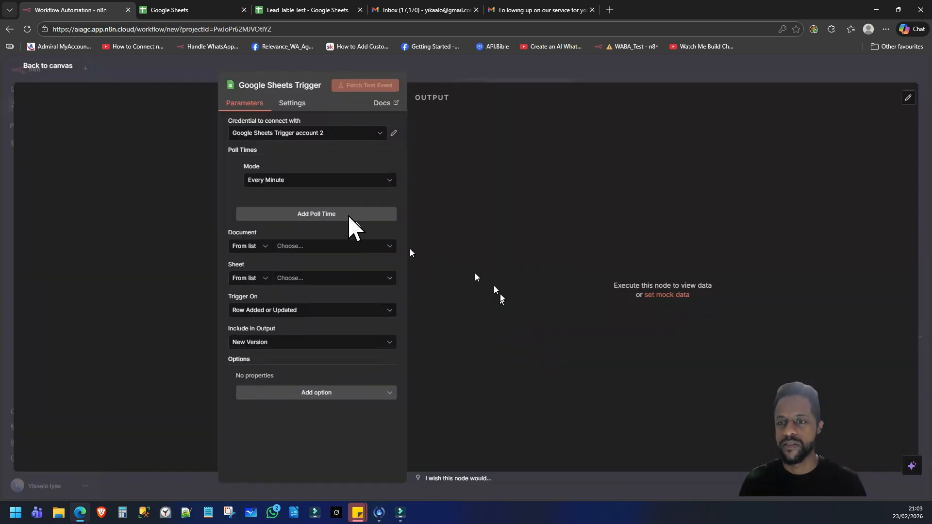
Step: Keep polling every minute and point the trigger at Lead Table Test's Sheet1 using the working credential
left_click(274, 184)
left_click(285, 194)
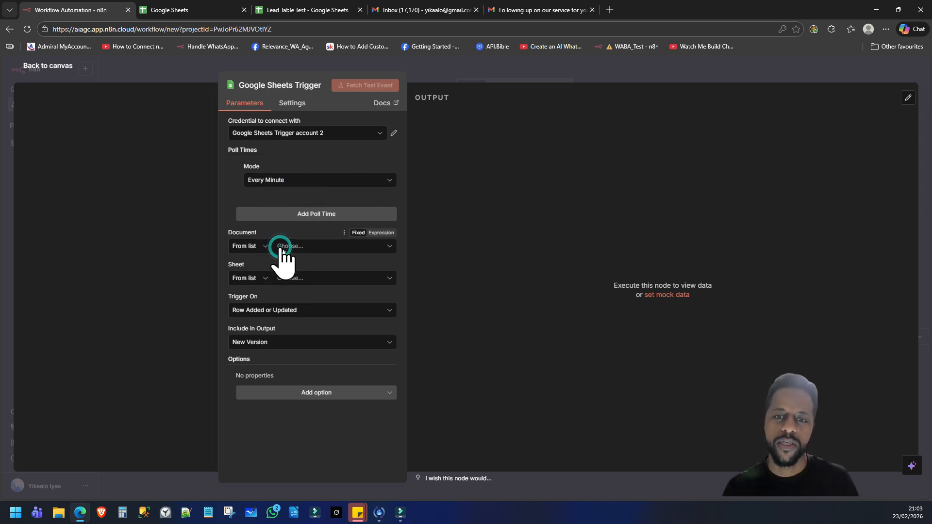
left_click(306, 246)
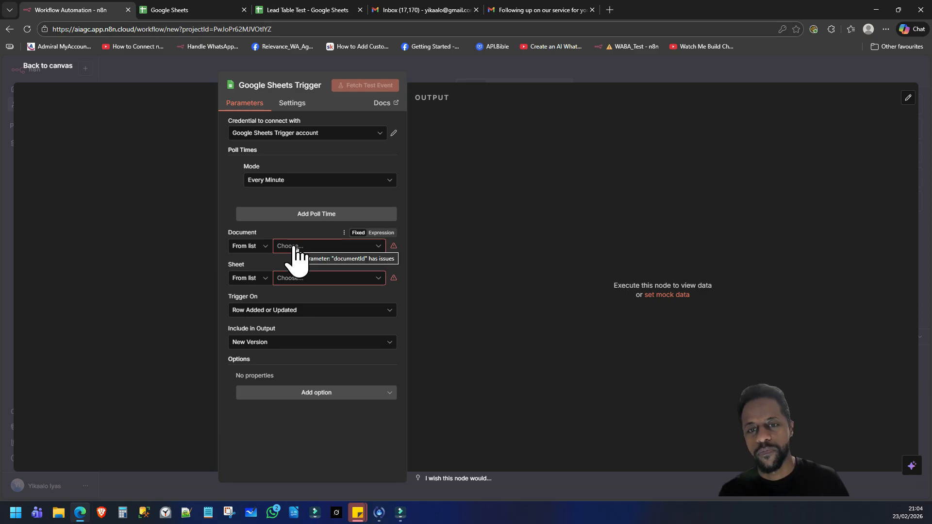
left_click(294, 247)
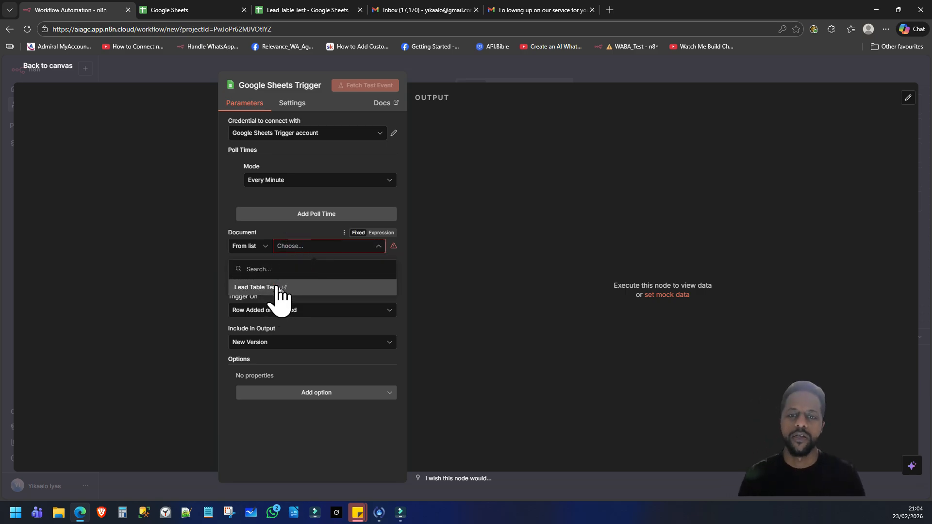
left_click(269, 287)
left_click(302, 279)
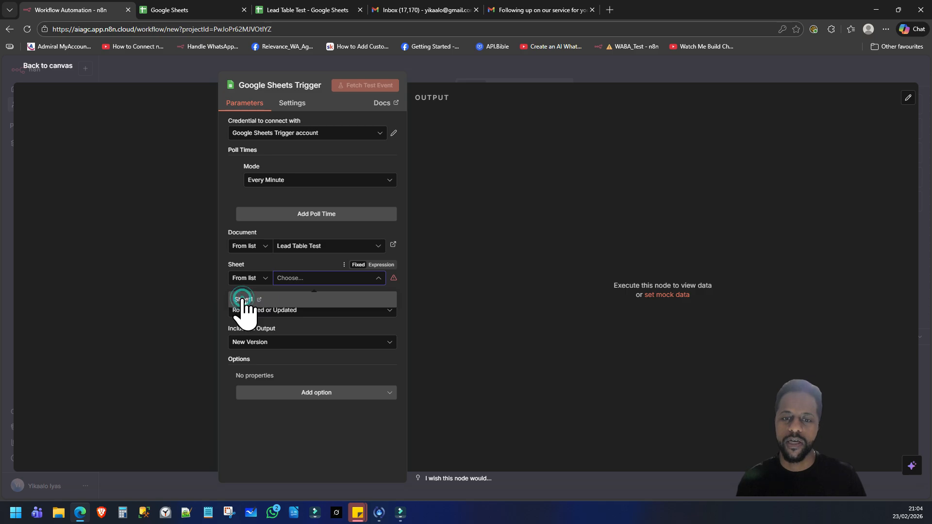
left_click(243, 299)
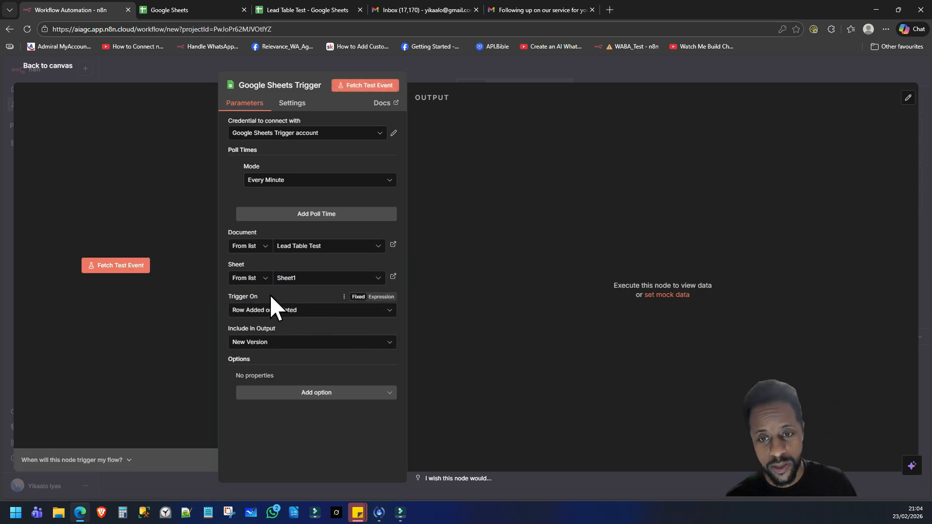
Step: Fetch a test event returning the 7 lead rows, checking them as schema and table
left_click(286, 395)
left_click(299, 391)
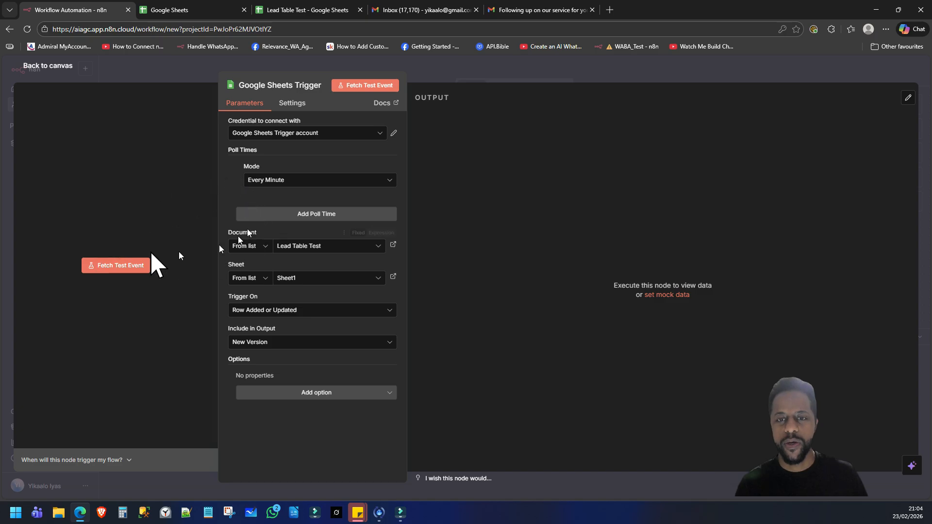
left_click(359, 86)
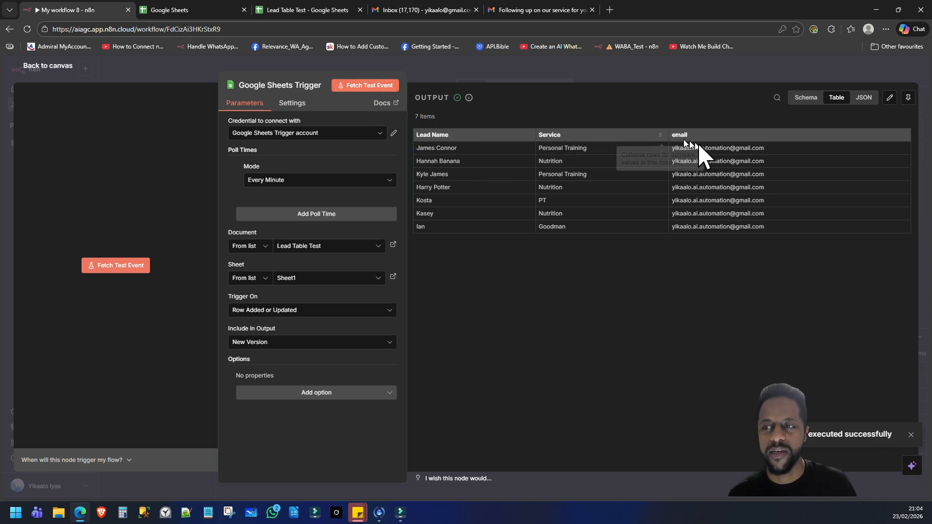
left_click(810, 100)
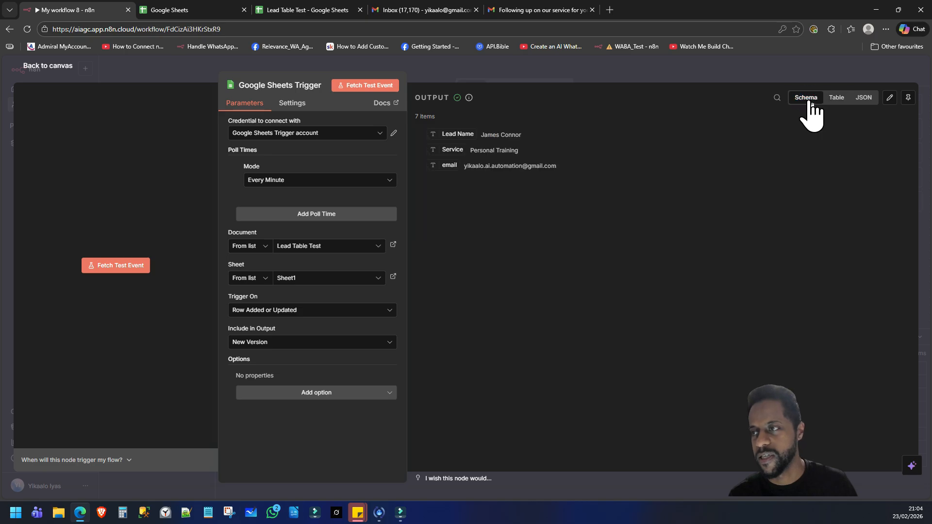
left_click(834, 99)
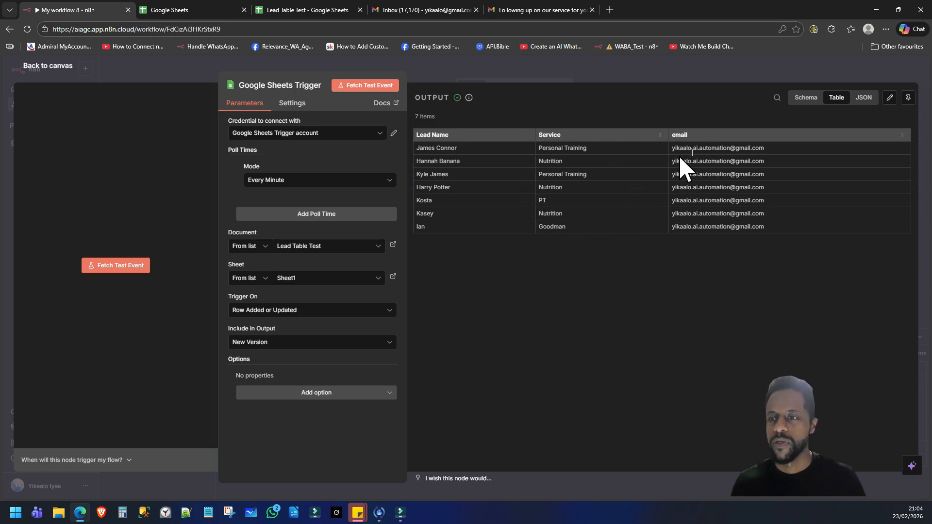
left_click(62, 68)
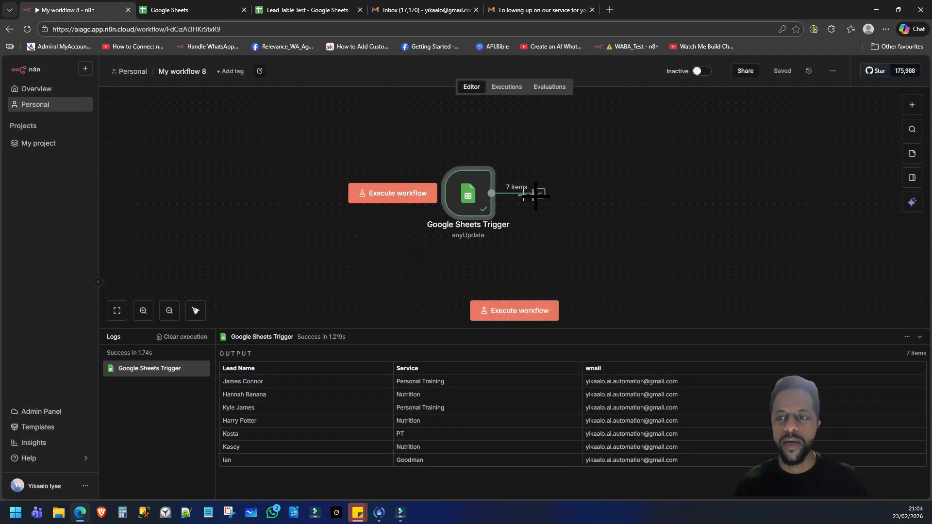
Step: Add an AI Agent node after the Google Sheets trigger and open its Source for Prompt choices
left_click(539, 193)
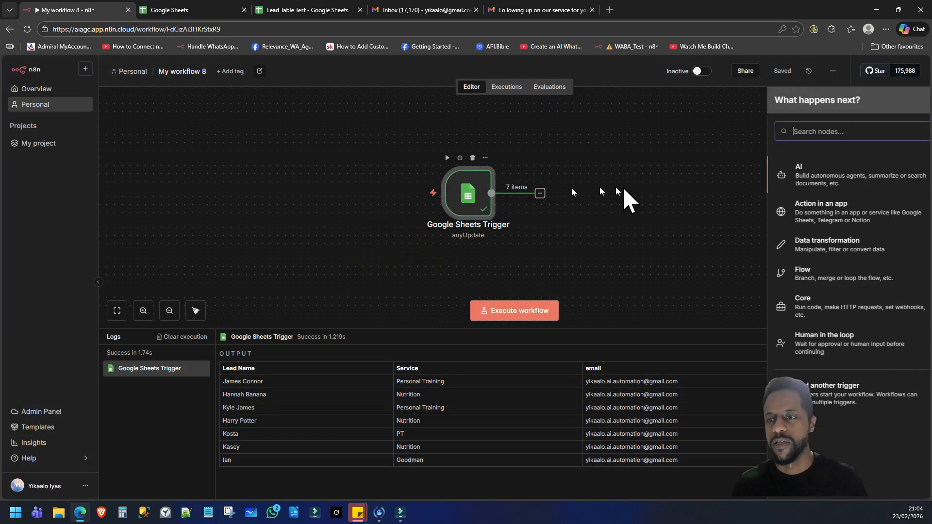
left_click(796, 176)
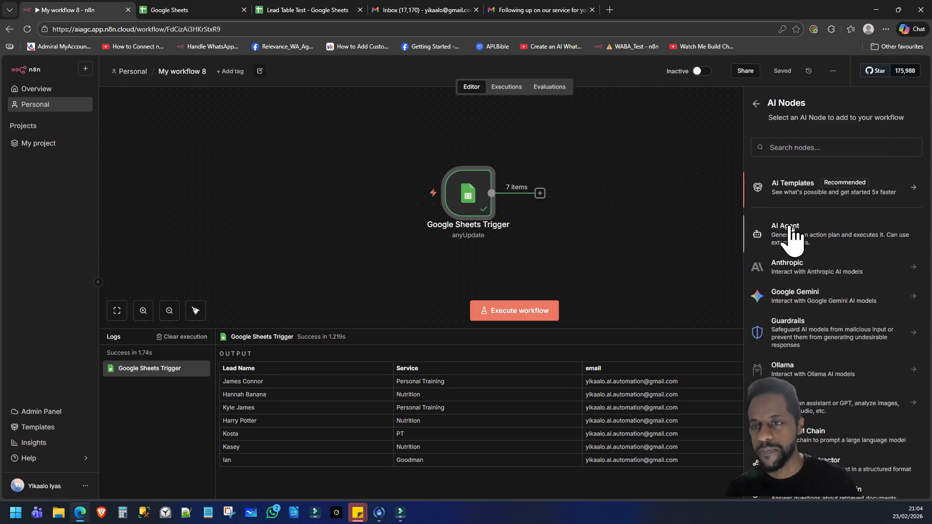
left_click(772, 228)
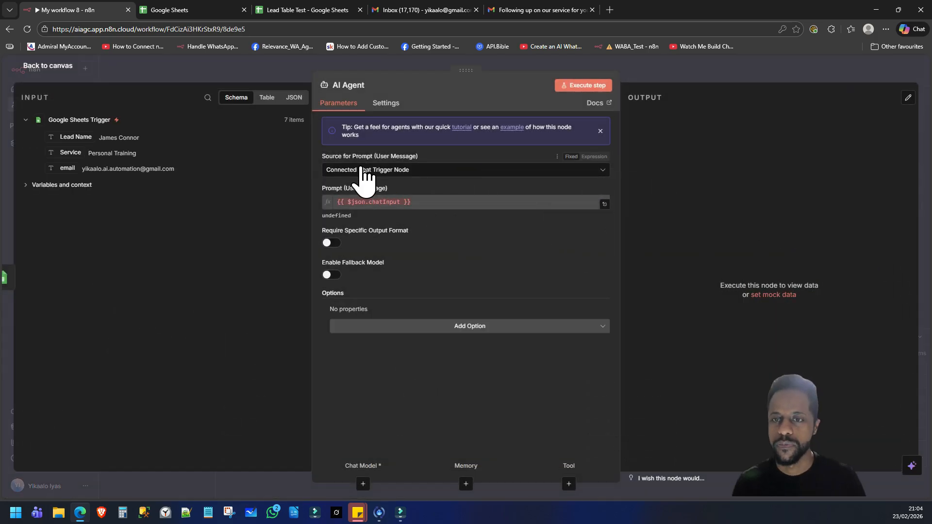
left_click(388, 170)
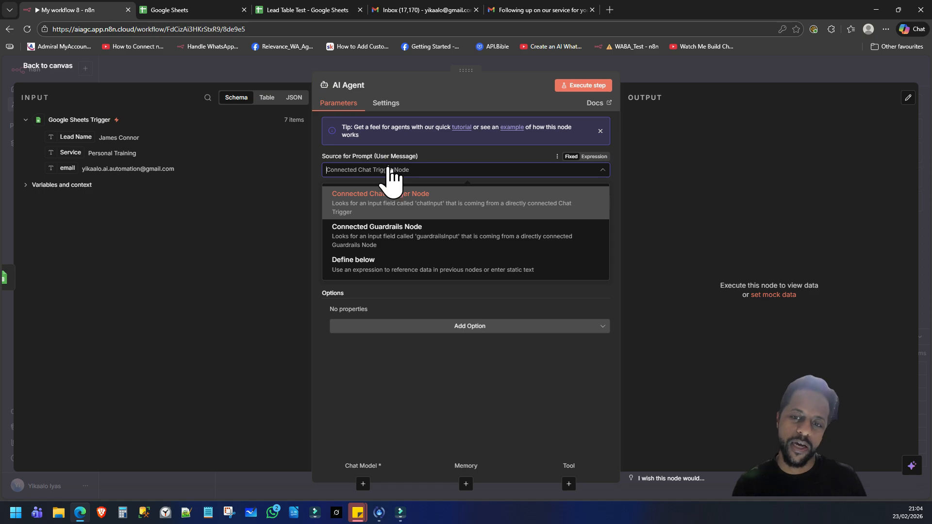
Step: Define the AI Agent prompt below as the expression {{ $json['Lead Name'] }} from the input schema
left_click(367, 270)
left_click(364, 206)
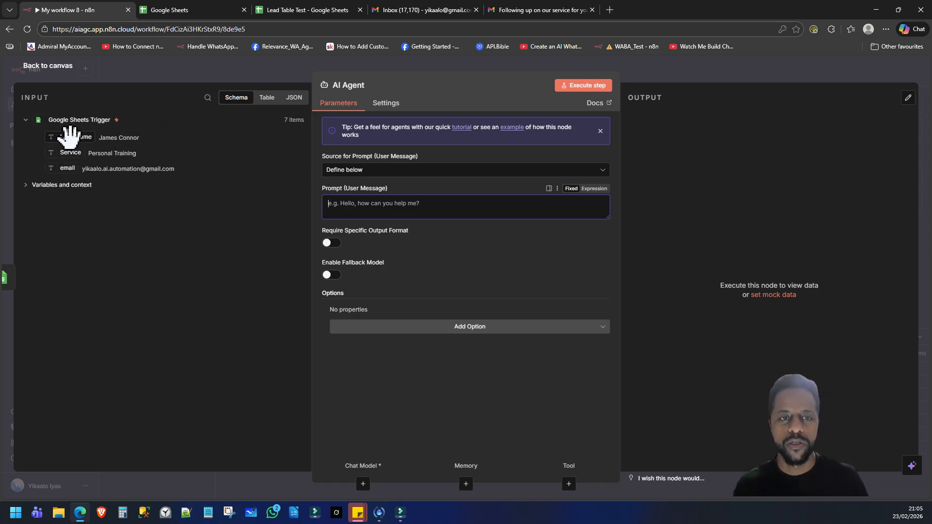
left_click_drag(68, 136, 351, 206)
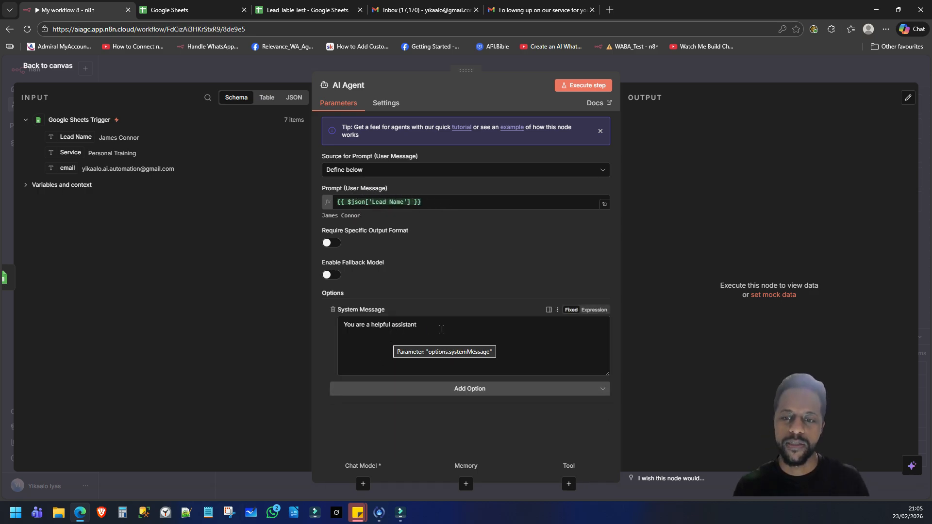
Step: Start the system message by casting the agent as a sales assistant great at following up with leads
left_click(442, 330)
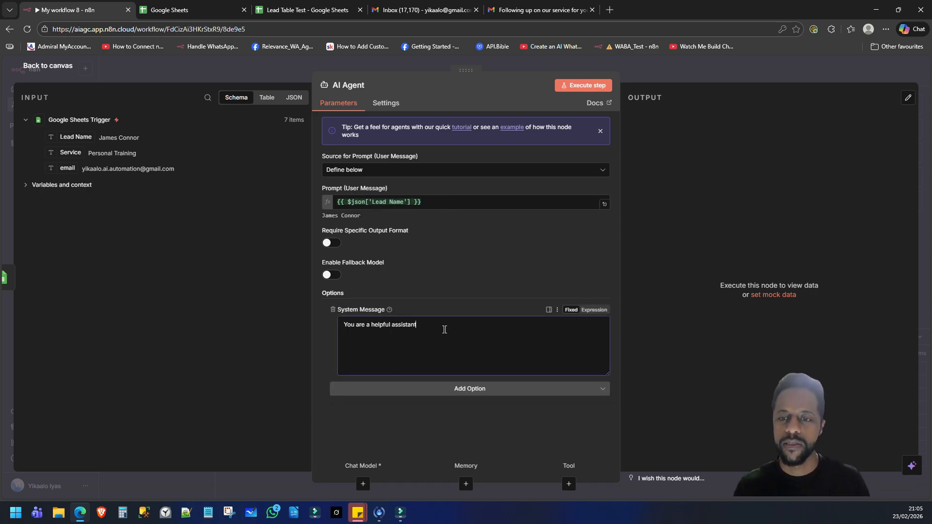
left_click_drag(444, 330, 343, 325)
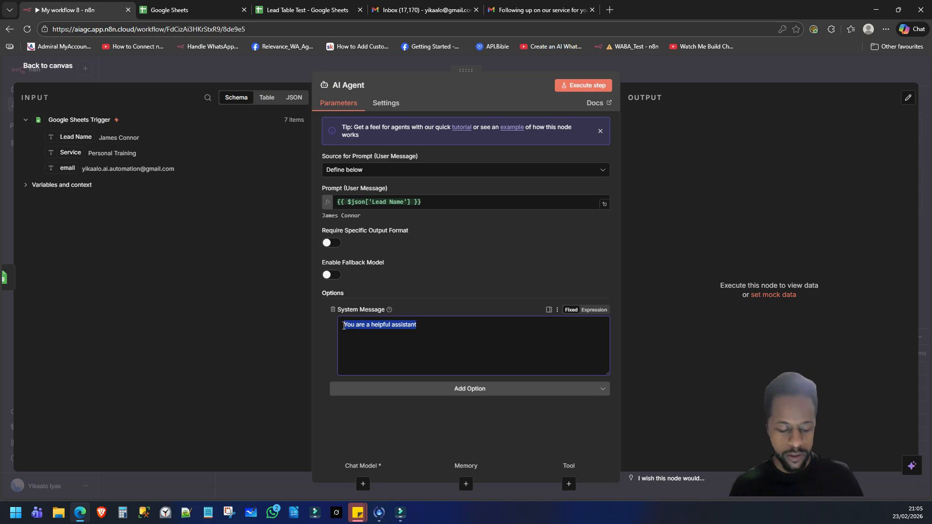
key("Right")
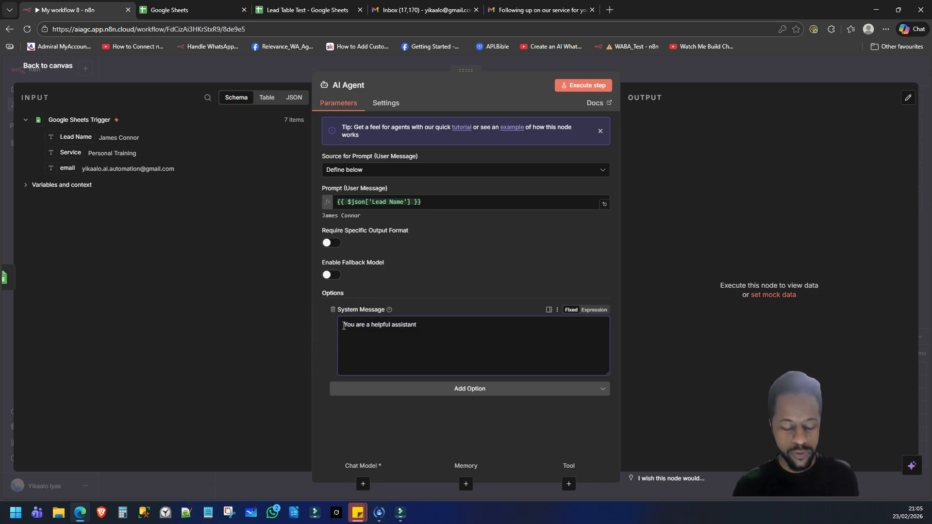
type("salles")
key("End")
type(", you're gret")
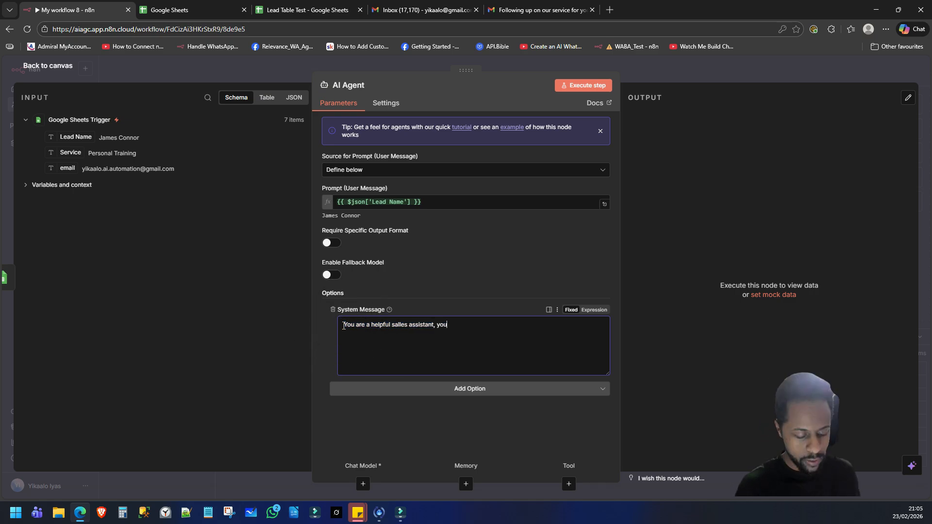
key("BackSpace")
key("BackSpace")
type("at at fo")
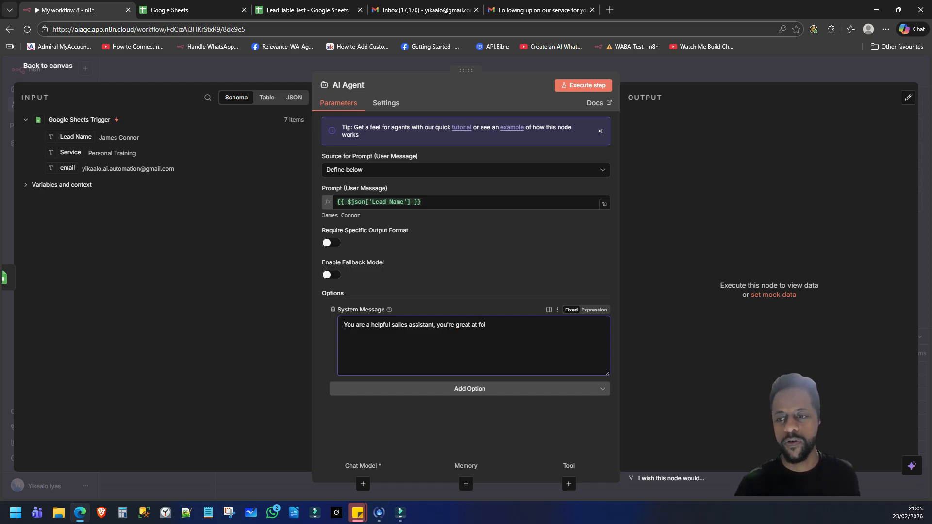
type("llowing up with leads")
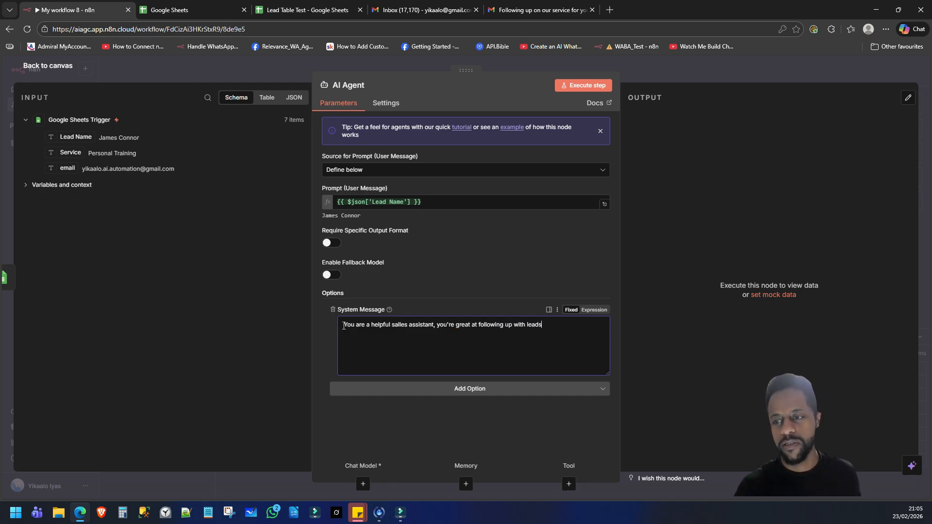
type(".")
Step: Add instructions for brief emails to new sheet leads, a thank-you, a sign-off and one email at a time, then test-run
key("Return")
type("Write a concis")
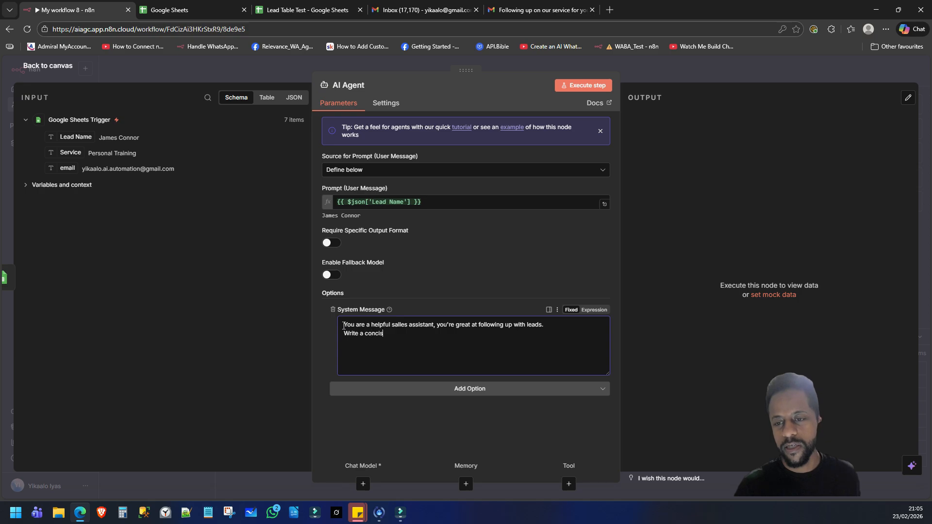
type("e and brief messa")
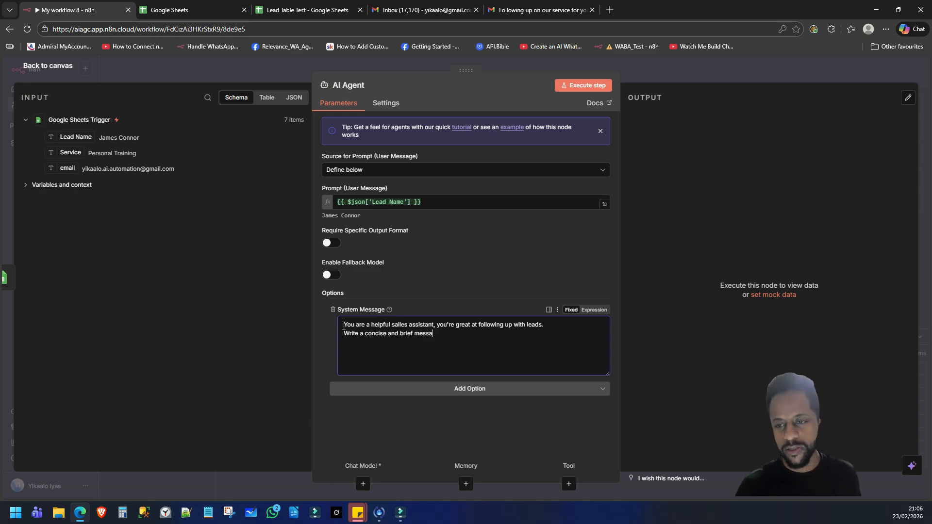
type("ge to a")
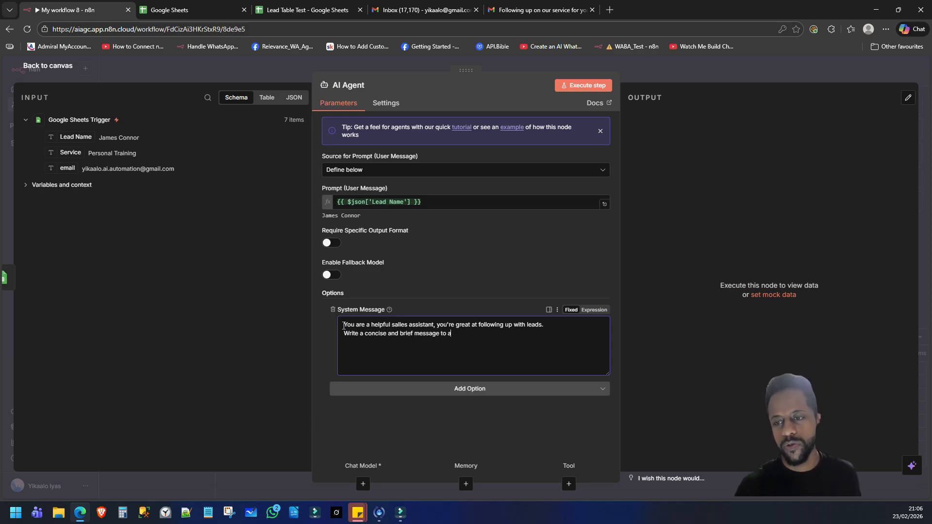
type("ny new lead")
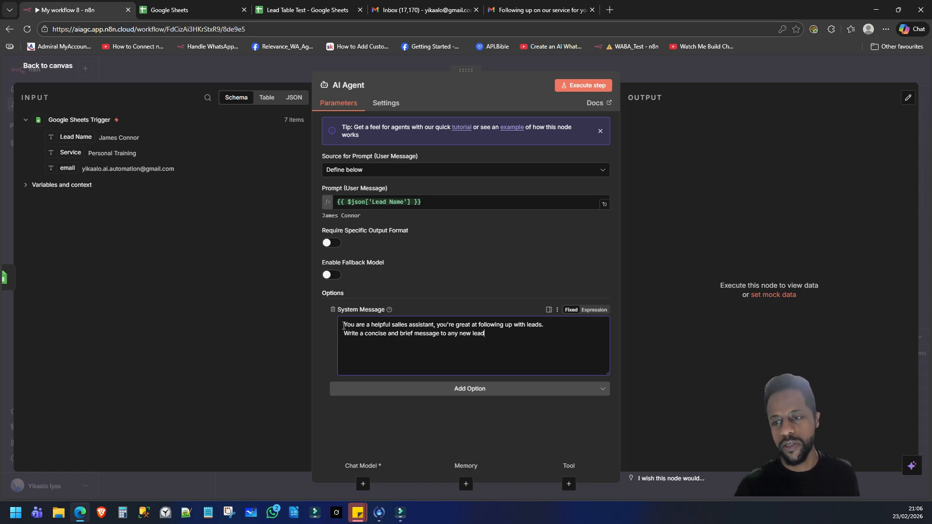
type("s that appear in the ")
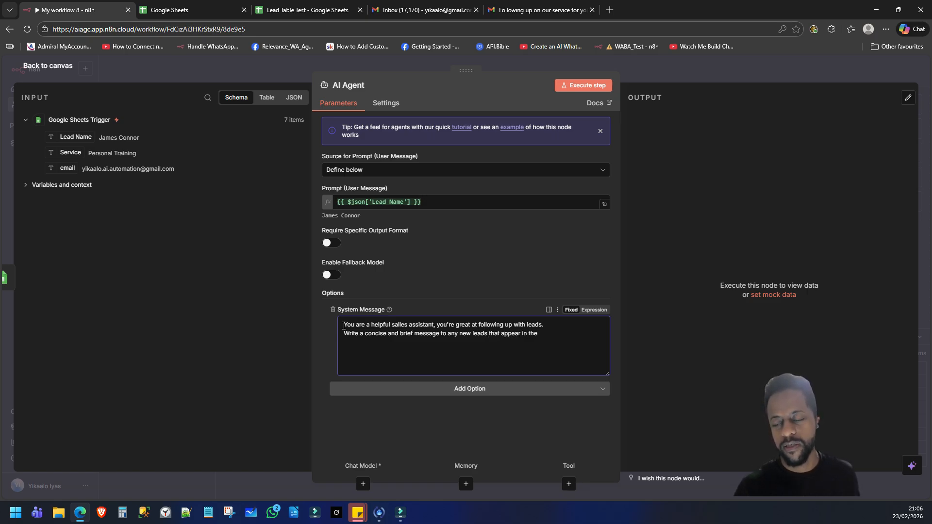
type("google she")
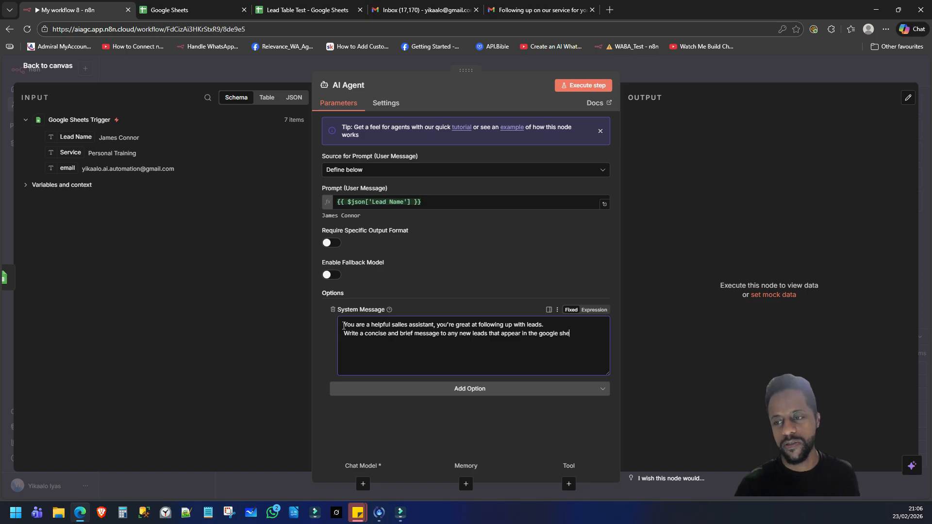
type("ets spreadsheet.")
key("Return")
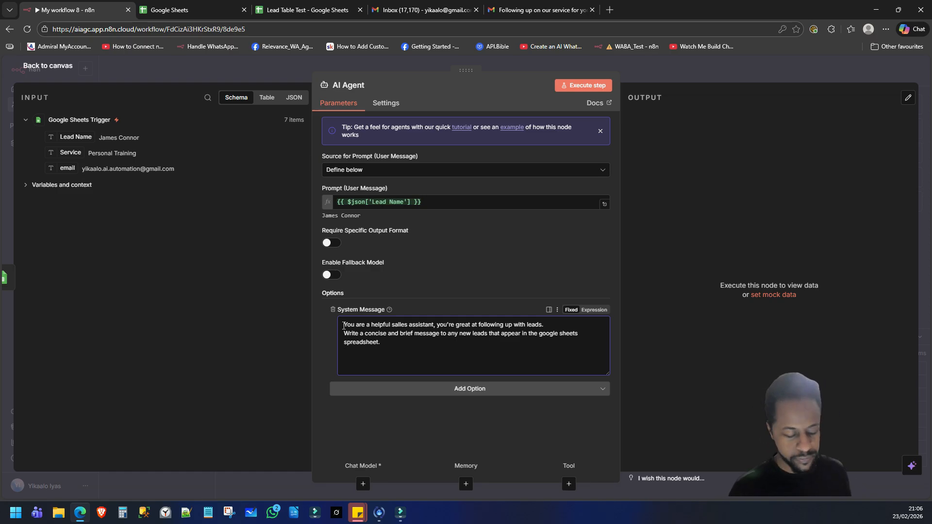
type("Make sure to ")
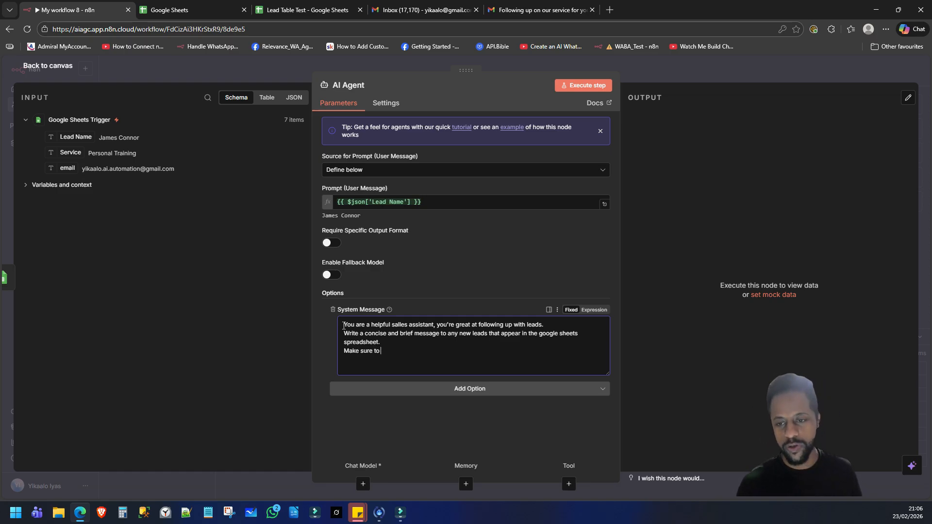
type("thank the lea")
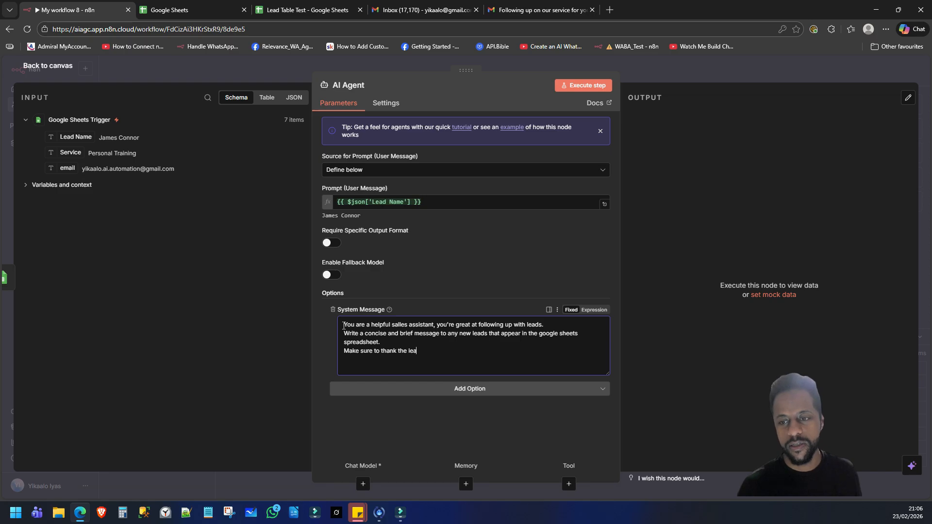
type("d at the ")
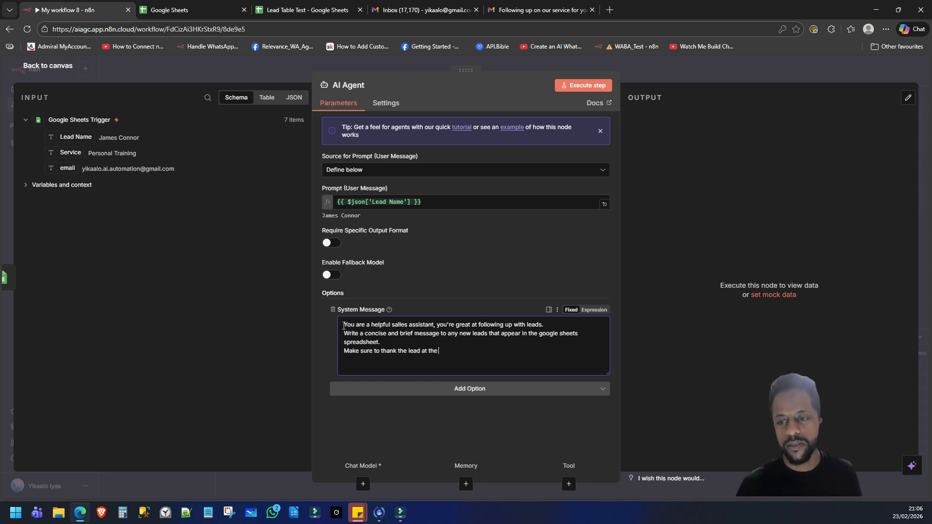
type("endsand use ")
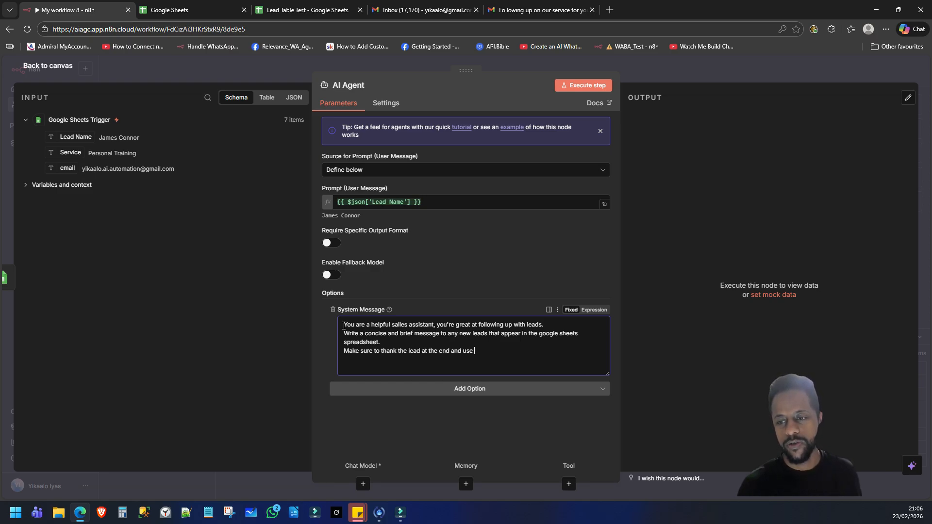
type("my name to sign off")
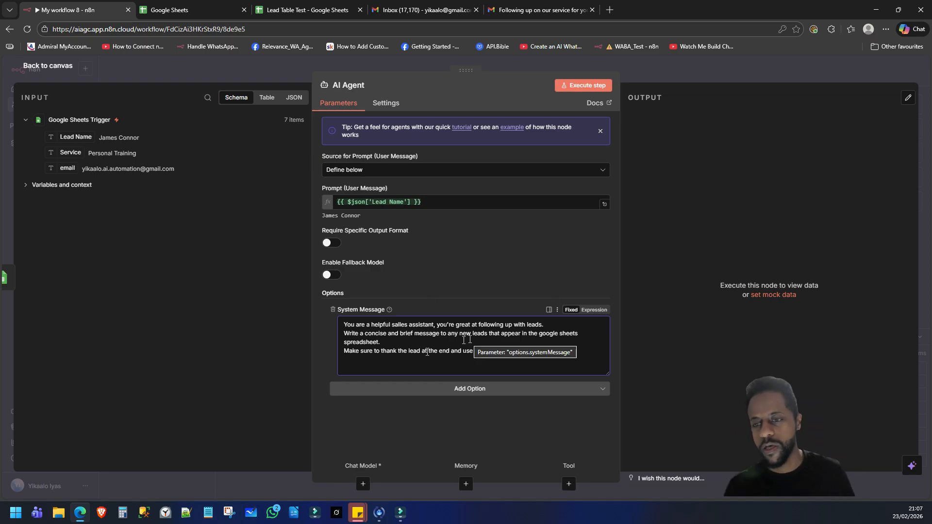
key("Return")
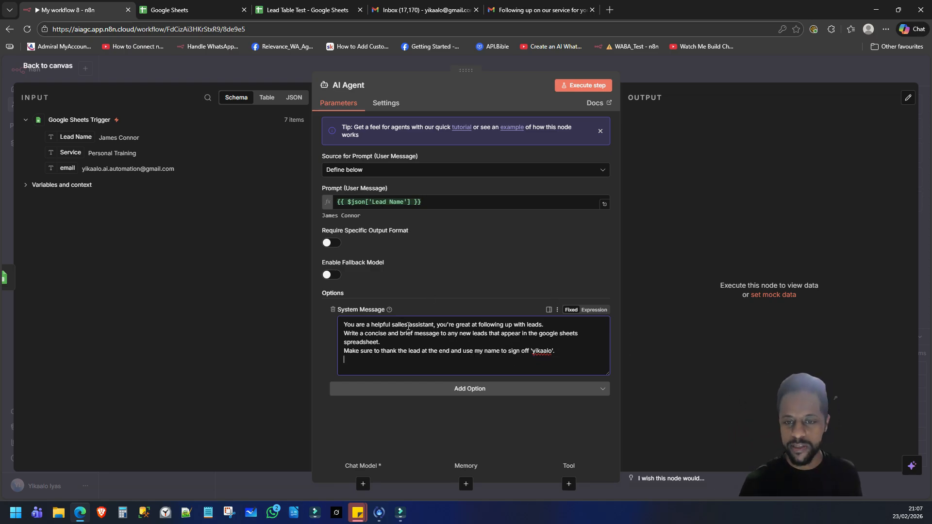
type("Send 1")
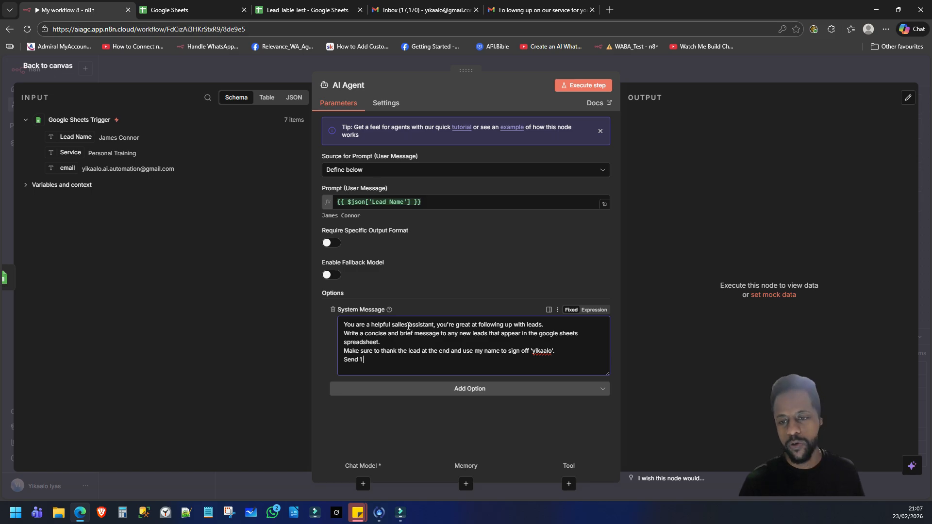
type(" email ")
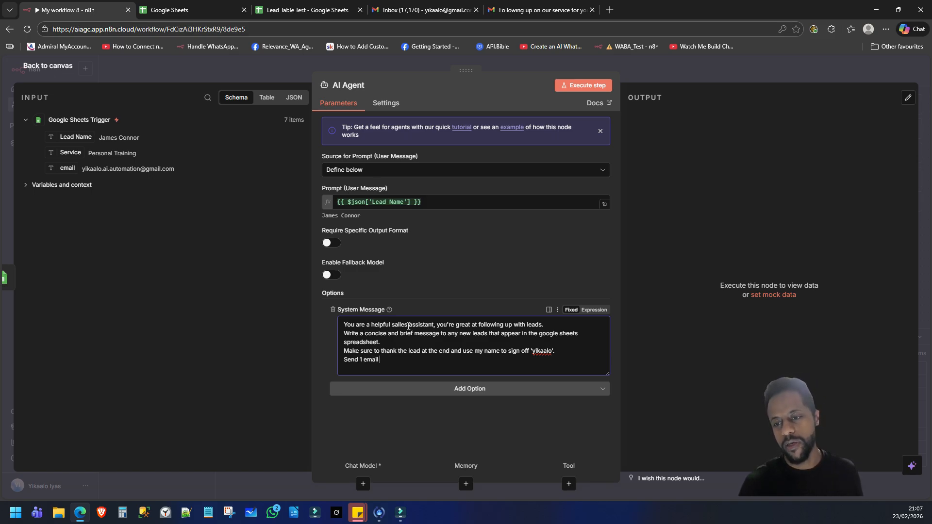
type("at a t")
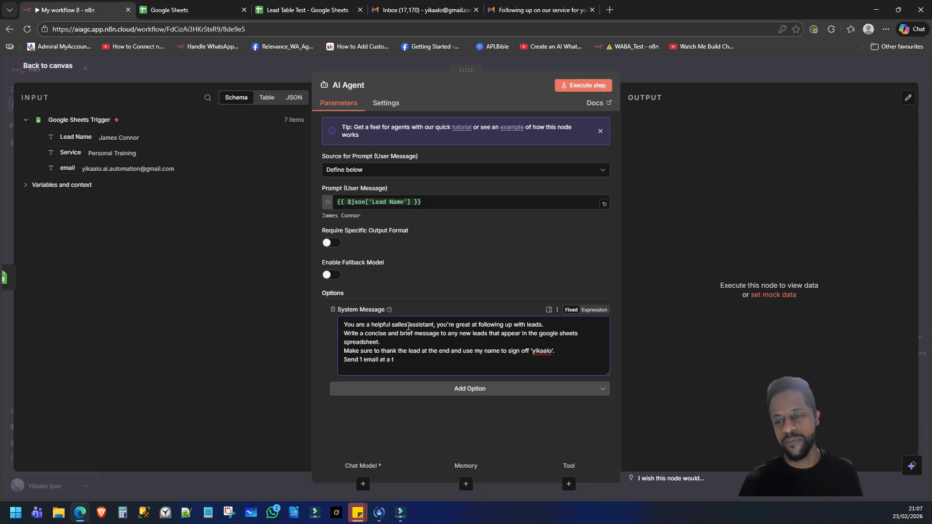
type("eime.")
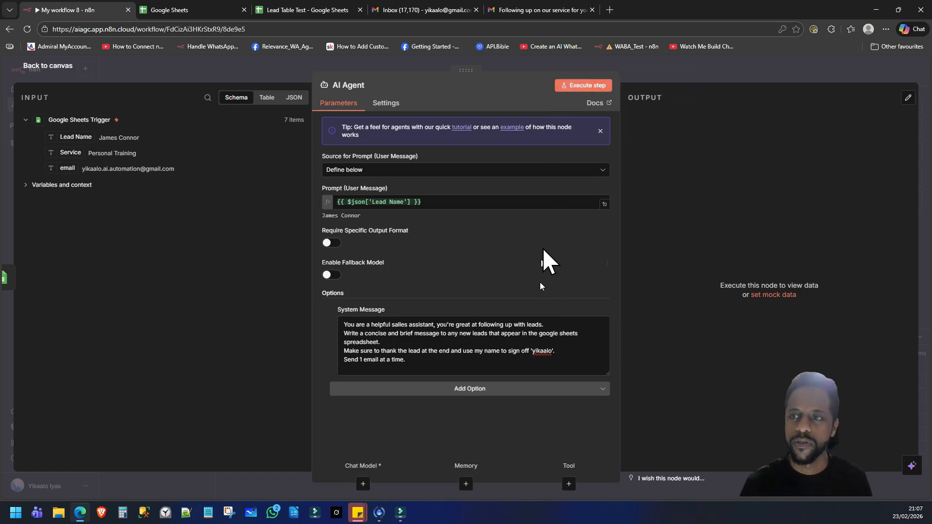
left_click(588, 86)
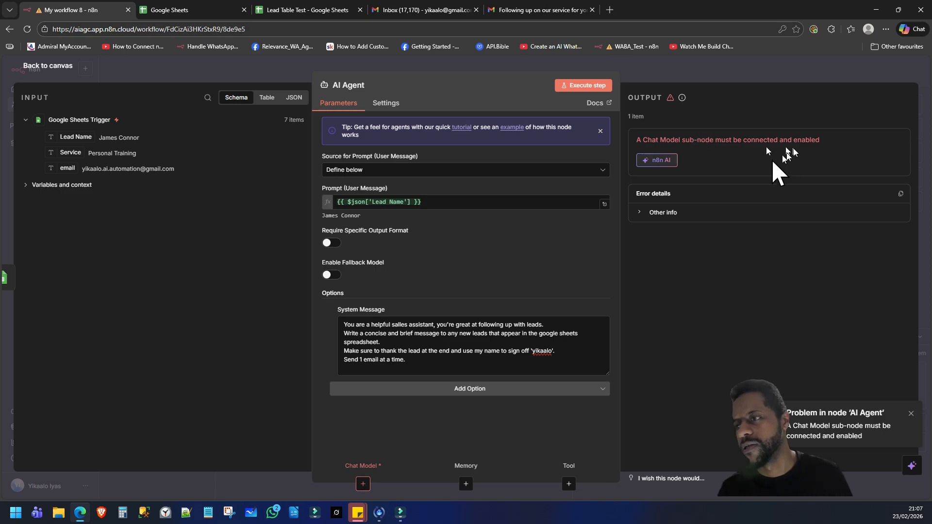
Step: Attach an OpenAI Chat Model using OpenAi account 2 and gpt-4.1-mini to the AI Agent
left_click(54, 65)
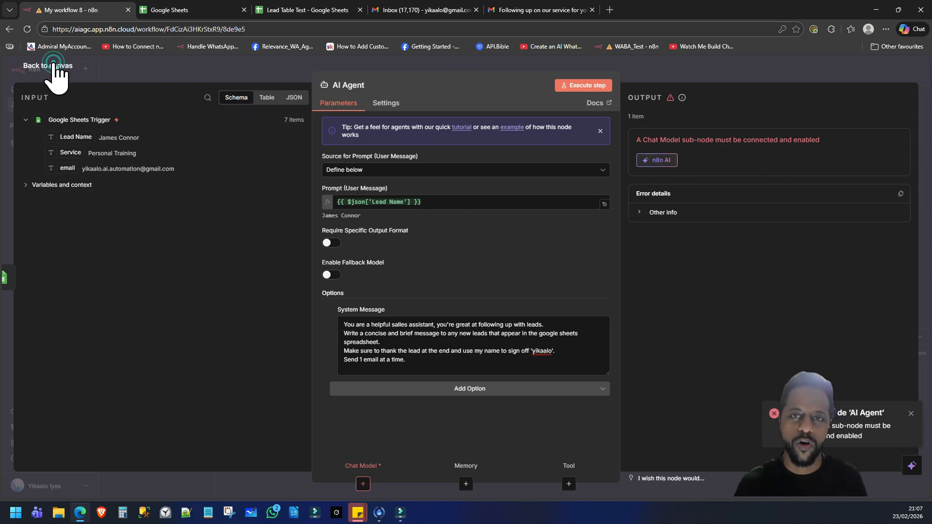
left_click(566, 249)
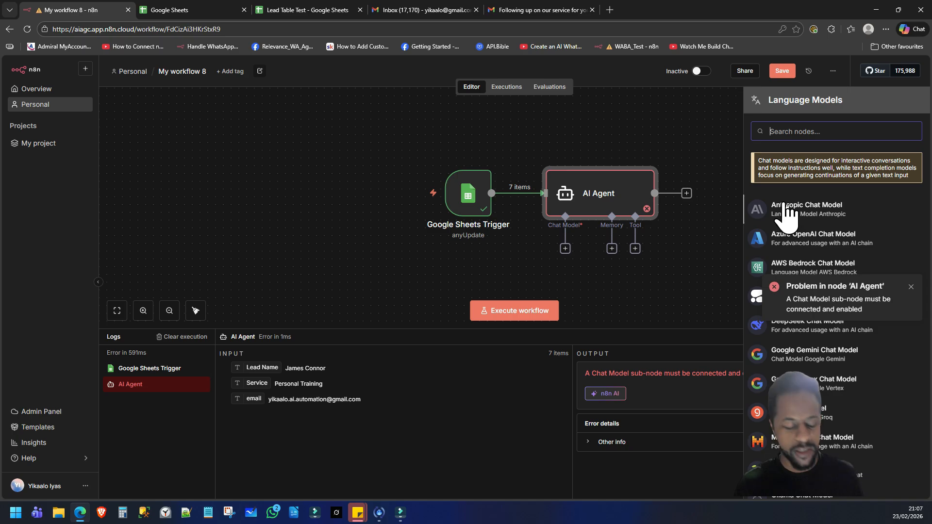
type("open")
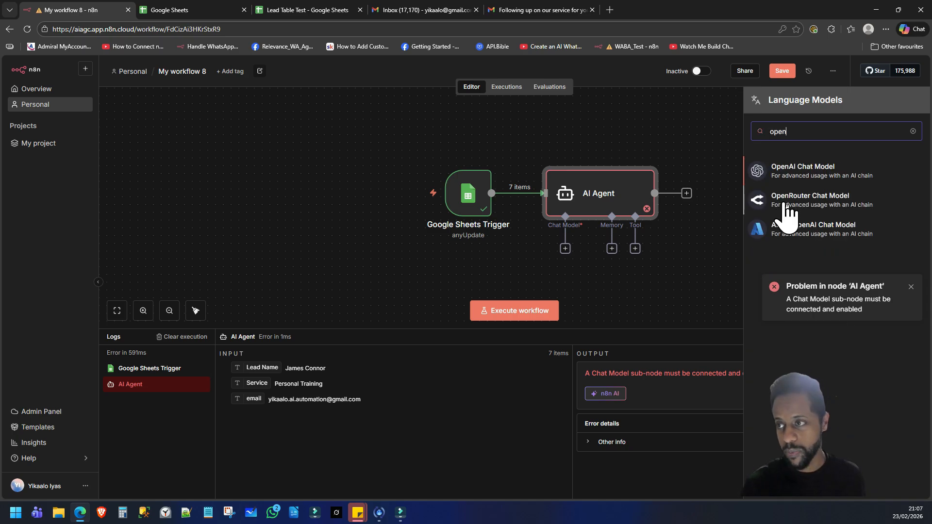
left_click(798, 171)
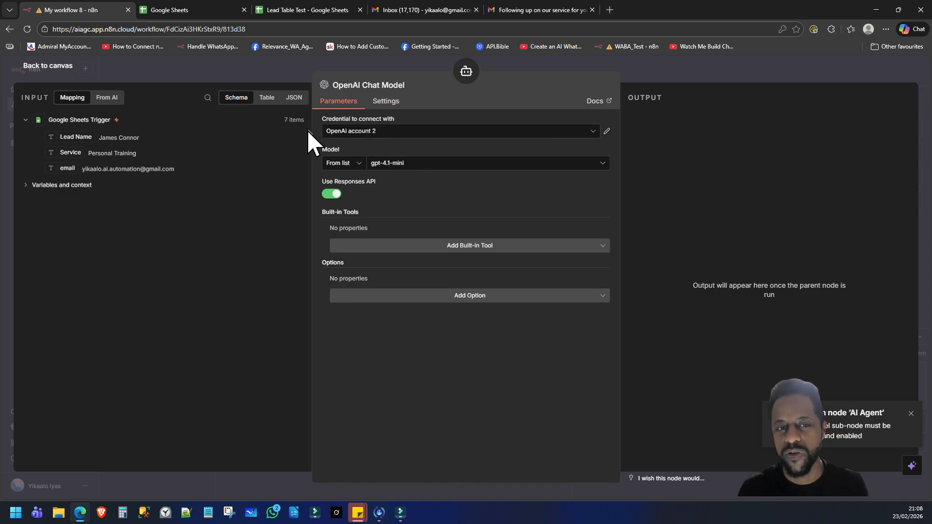
left_click(48, 66)
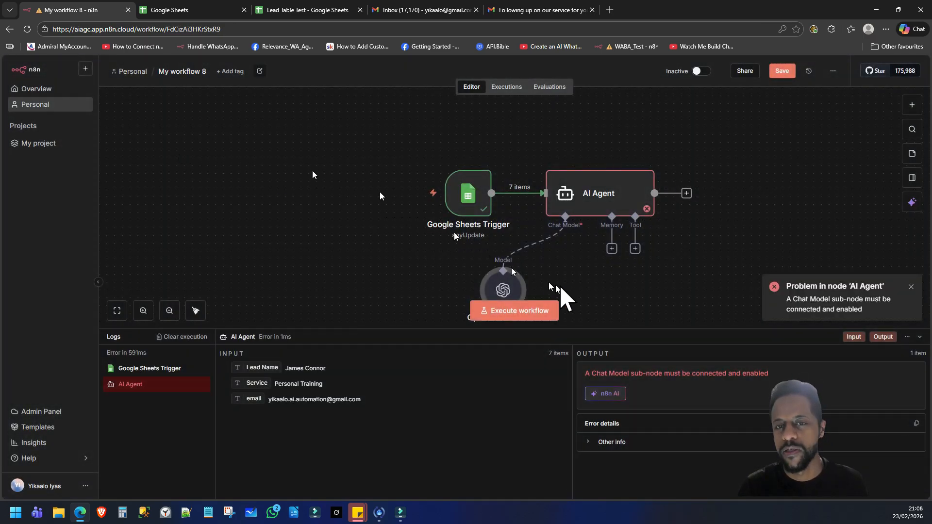
Step: Add a Simple Memory to the AI Agent with the session ID defined below and key 'test'
left_click(612, 248)
left_click(796, 185)
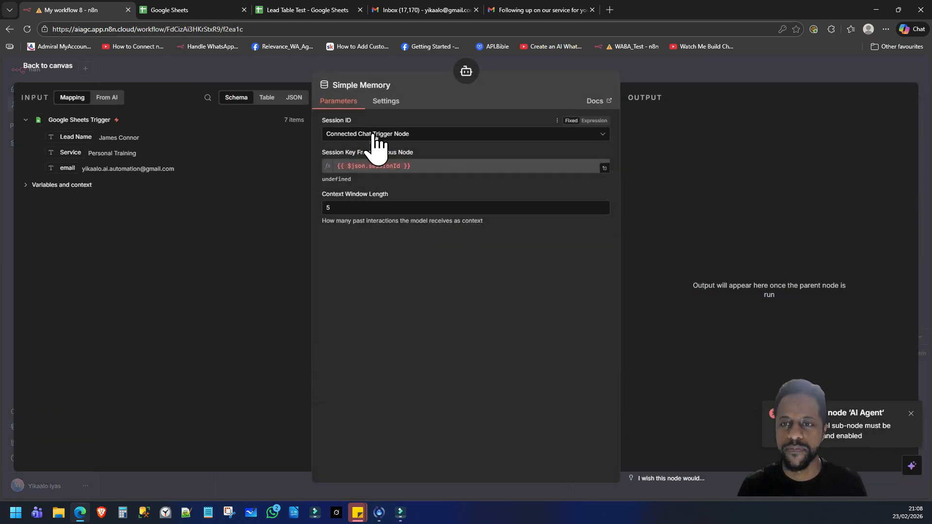
left_click(377, 133)
left_click(361, 203)
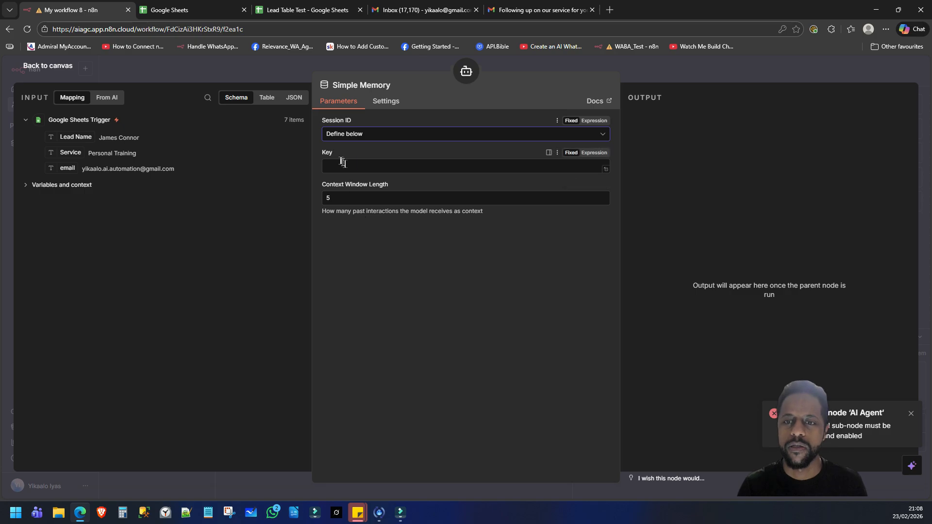
left_click(345, 166)
type("test")
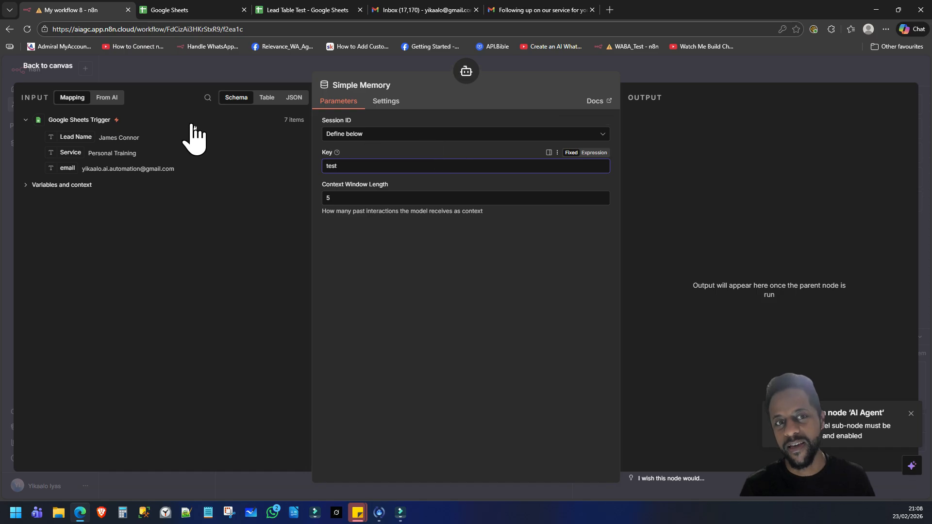
left_click(48, 67)
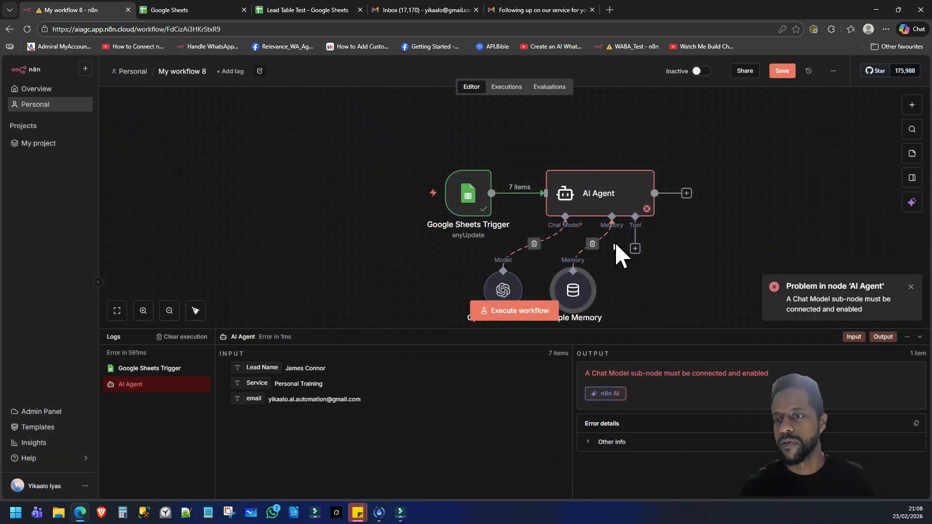
Step: Add a Gmail Tool to the AI Agent with the To field mapped to {{ $json.email }}
left_click(635, 248)
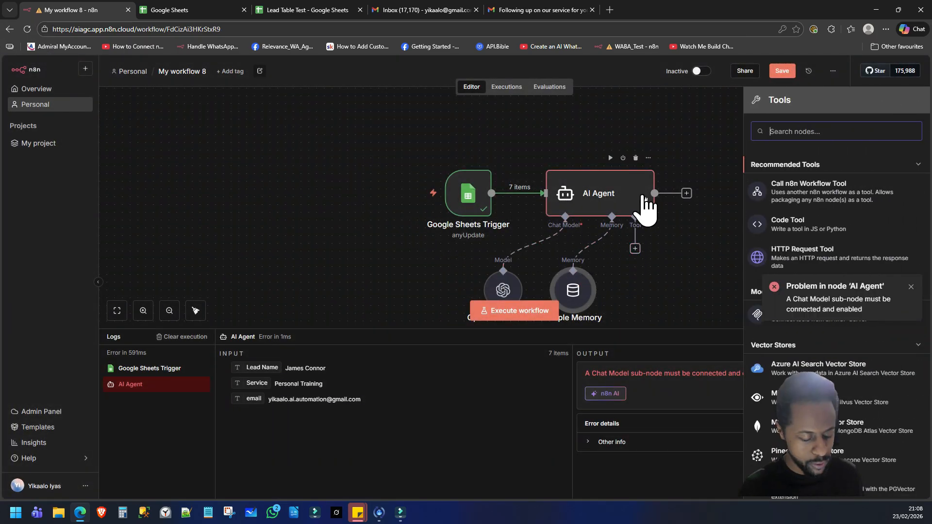
type("gmail")
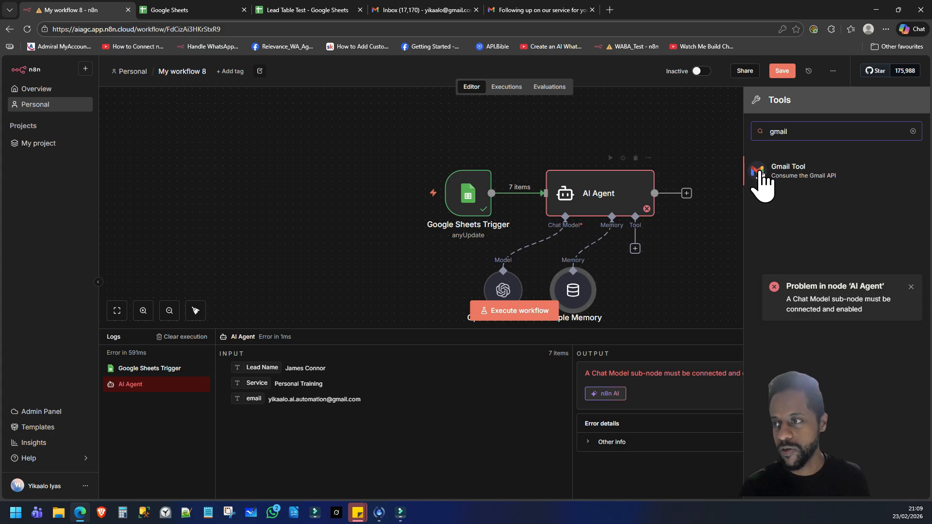
left_click(807, 182)
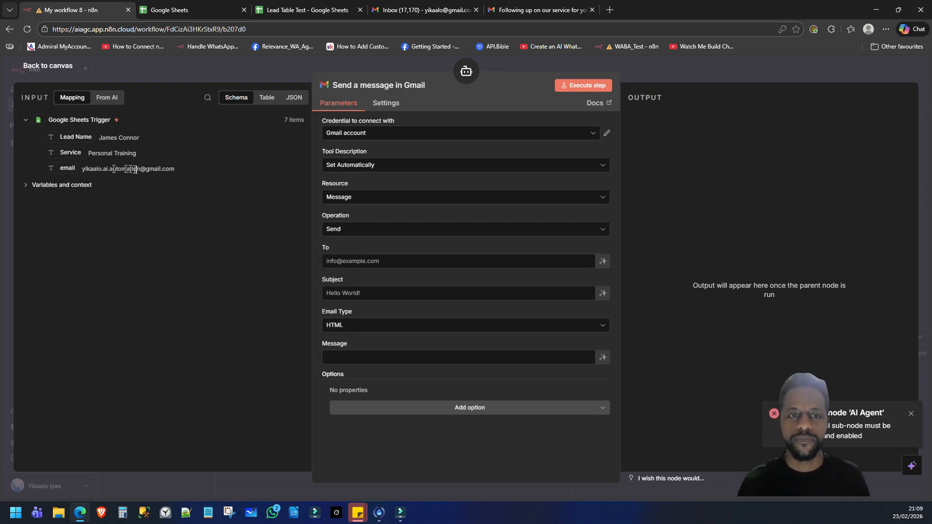
left_click_drag(68, 168, 392, 268)
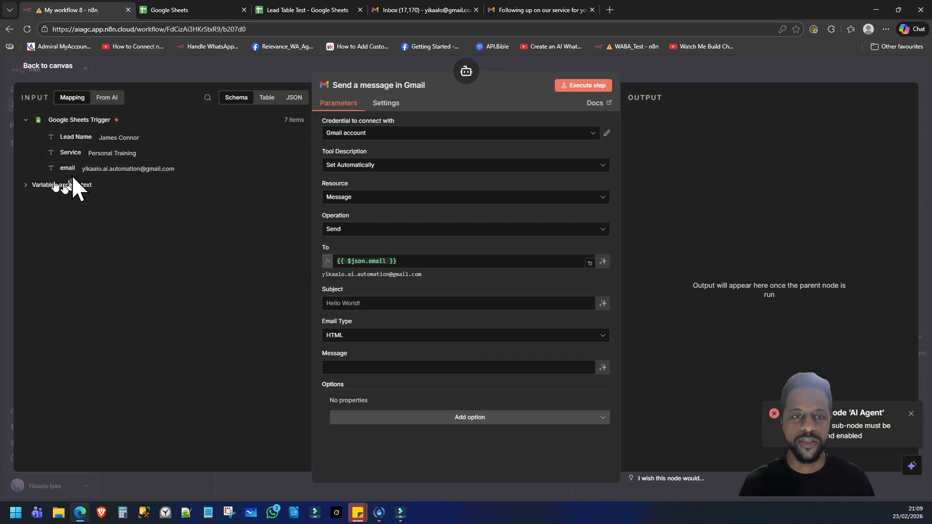
Step: Let the model define the Gmail tool's subject, message and an added Sender Name option
left_click(376, 303)
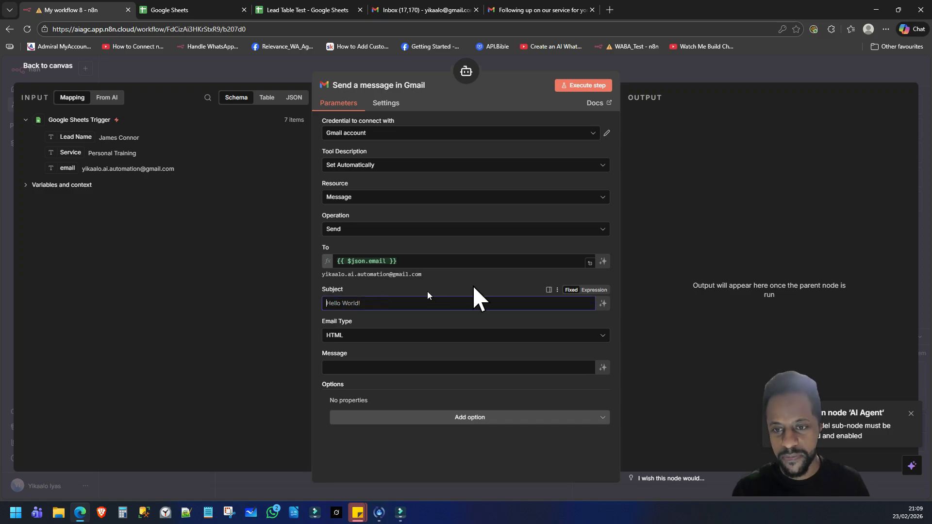
left_click(604, 304)
left_click(593, 304)
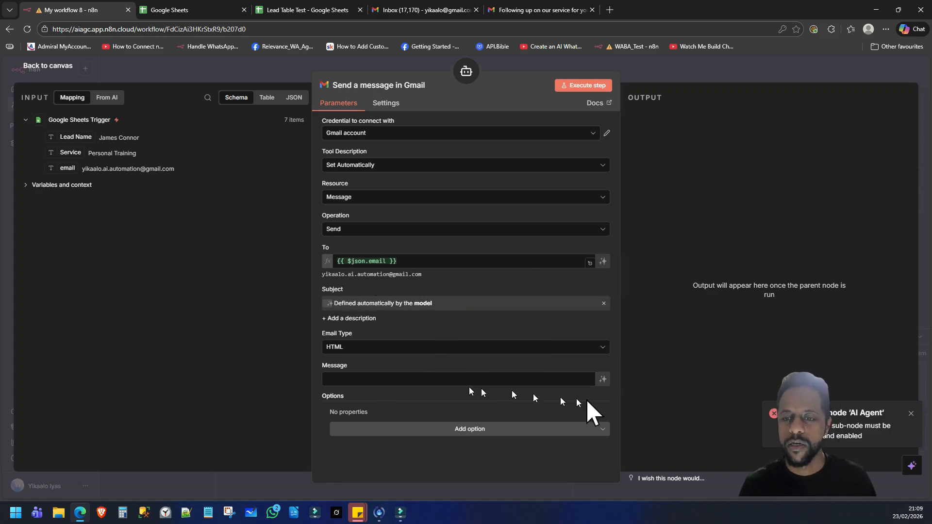
left_click(603, 379)
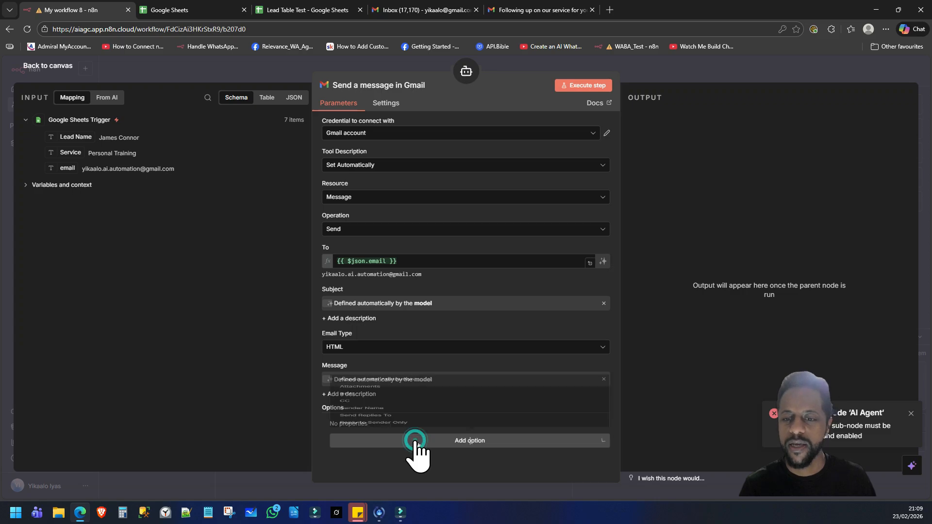
left_click(416, 445)
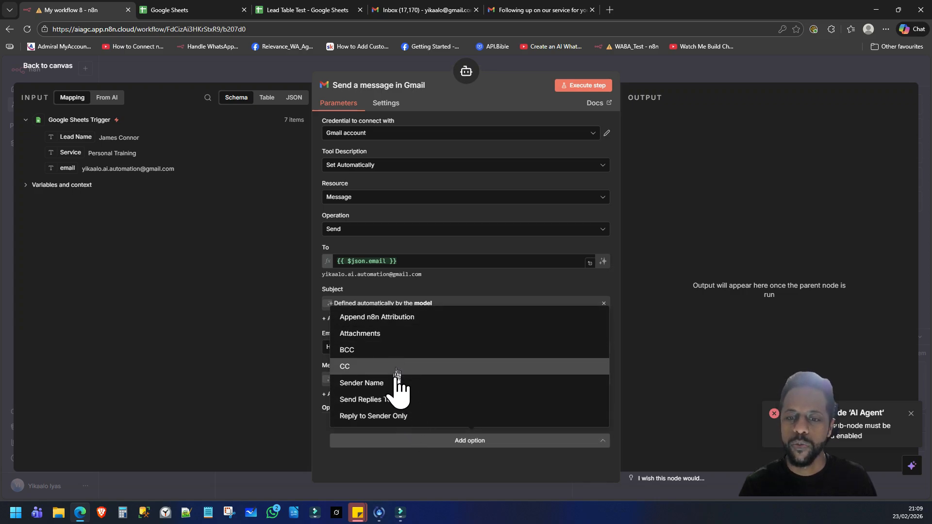
left_click(407, 383)
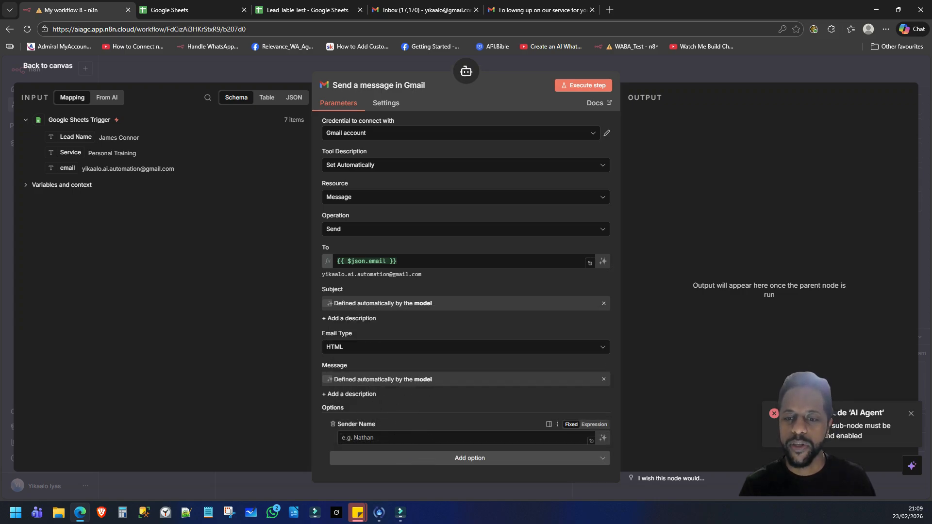
left_click(604, 438)
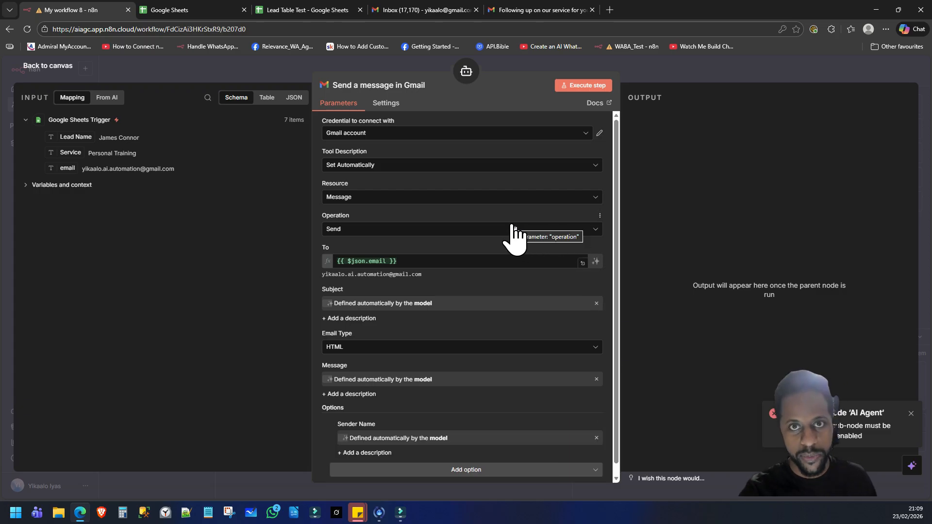
left_click(47, 65)
Step: Review the AI Agent settings and execute the whole workflow
double_click(620, 210)
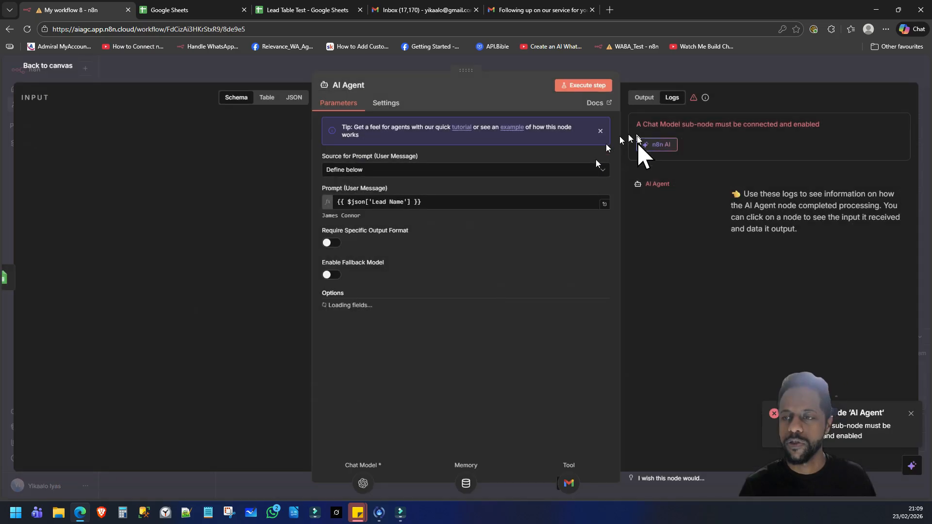
left_click(46, 67)
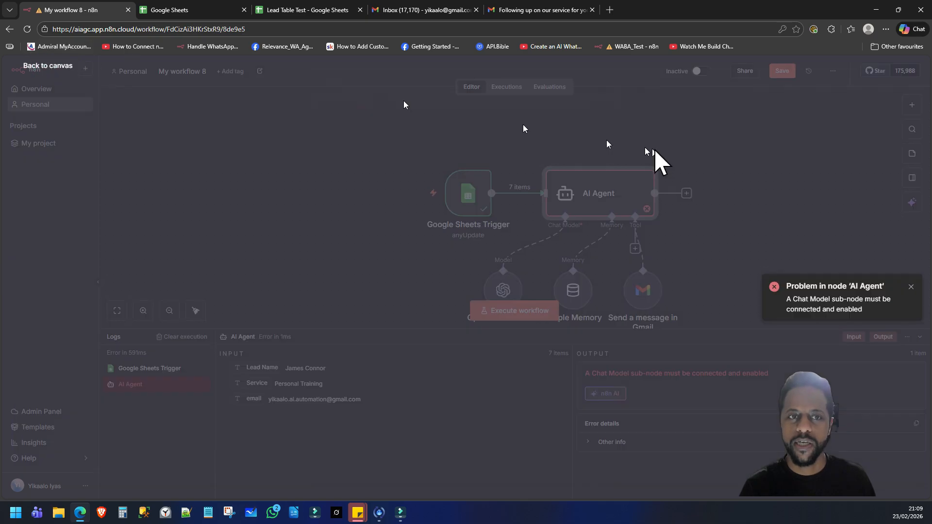
left_click(515, 319)
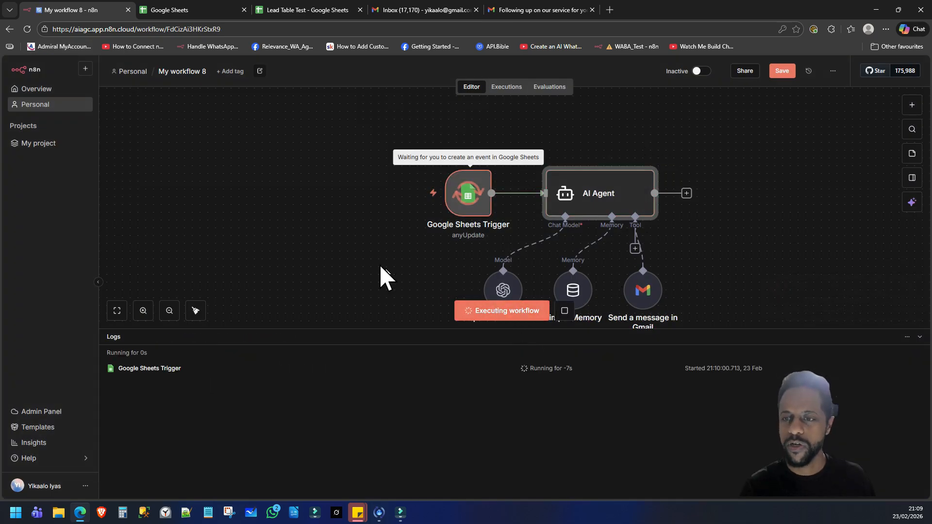
Step: Check the Gmail inbox for the new 'Thank You for Your Interest' emails while the n8n run finishes
left_click(562, 11)
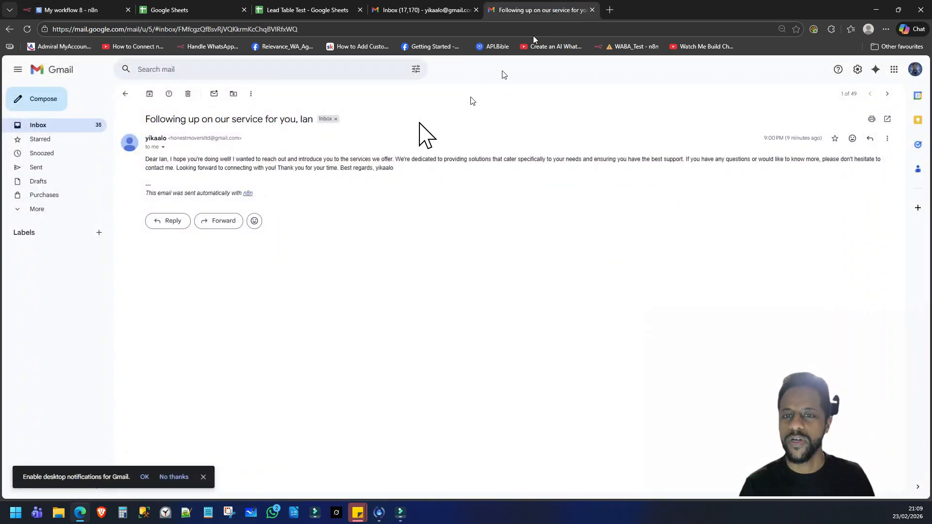
left_click(56, 125)
left_click(88, 12)
left_click_drag(739, 228, 614, 164)
left_click(538, 10)
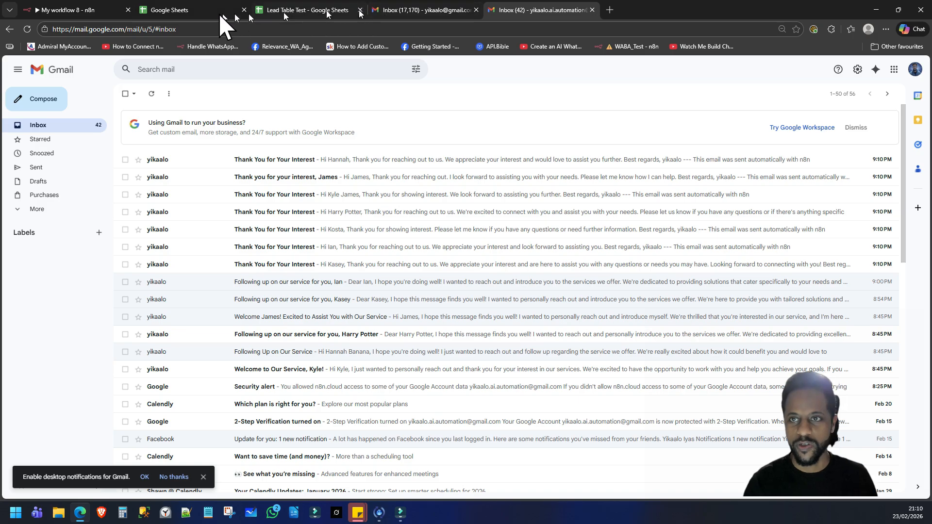
left_click(68, 10)
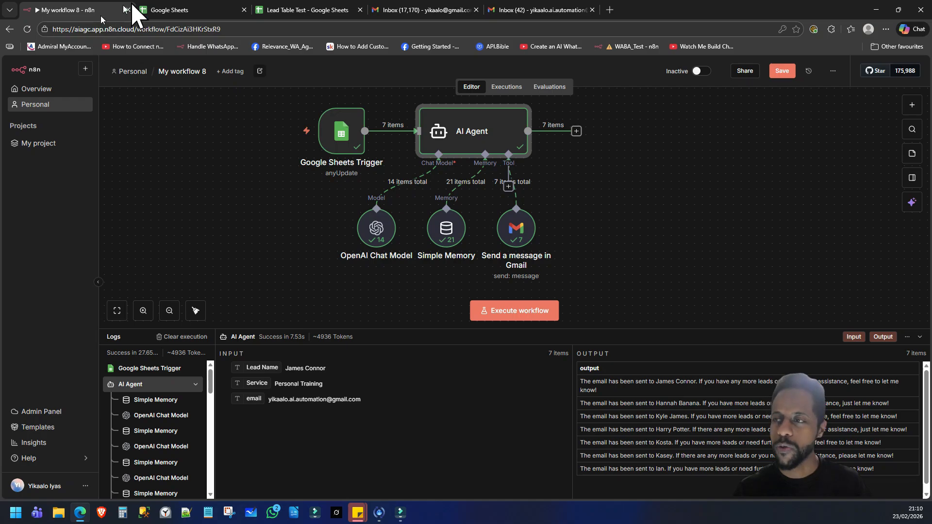
Step: Activate My workflow 8, then bring up the Lead Table Test spreadsheet
left_click(699, 71)
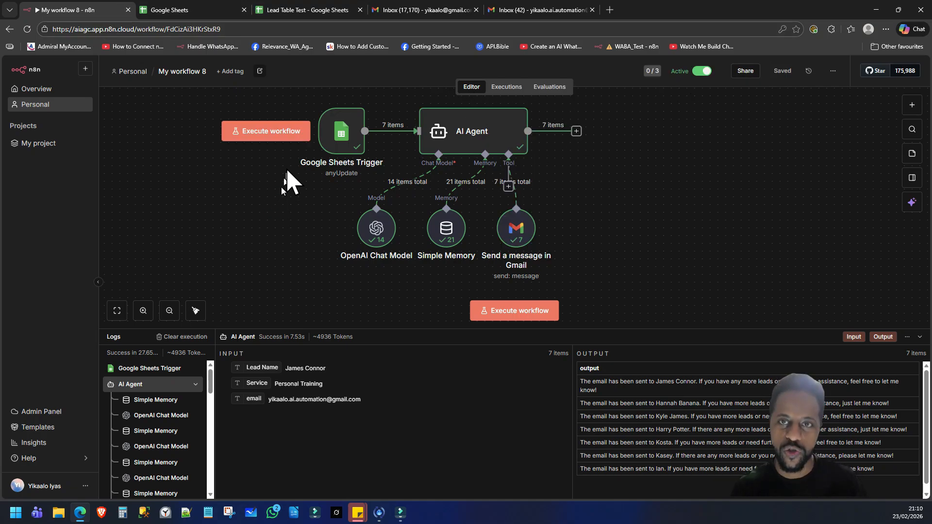
left_click(295, 10)
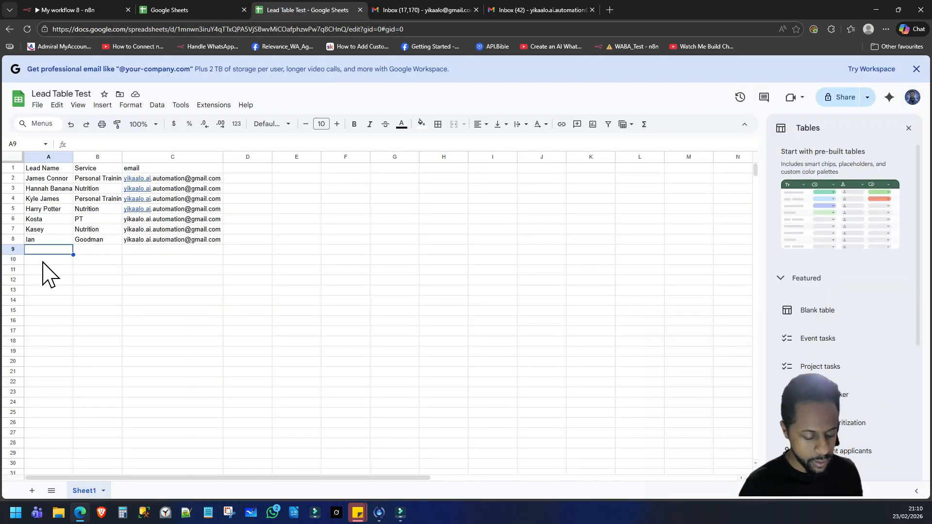
Step: Enter a new lead's name, service and autocompleted e-mail address across row 9
key("Tab")
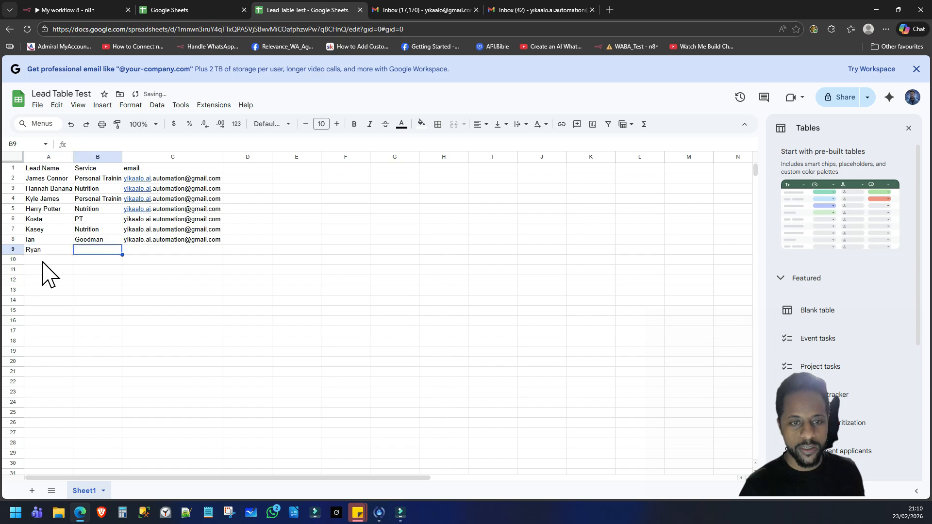
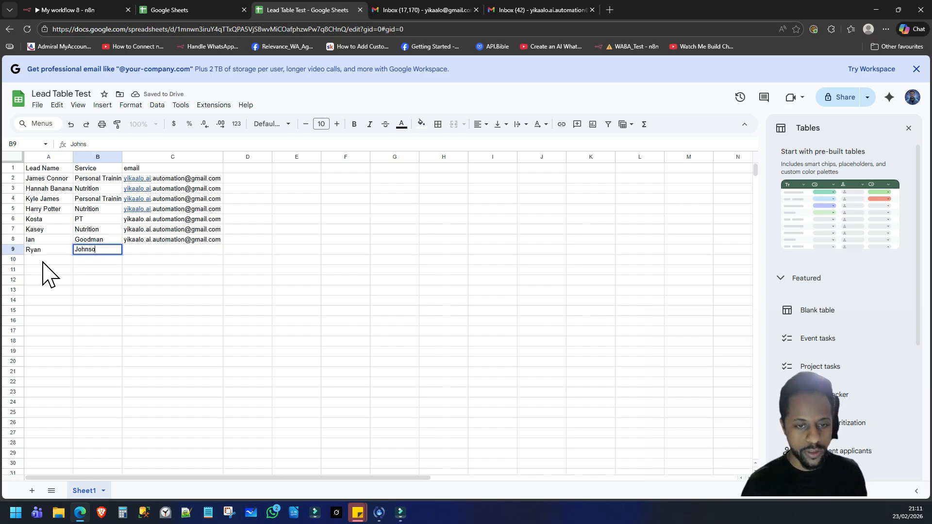
key("Tab")
type("y")
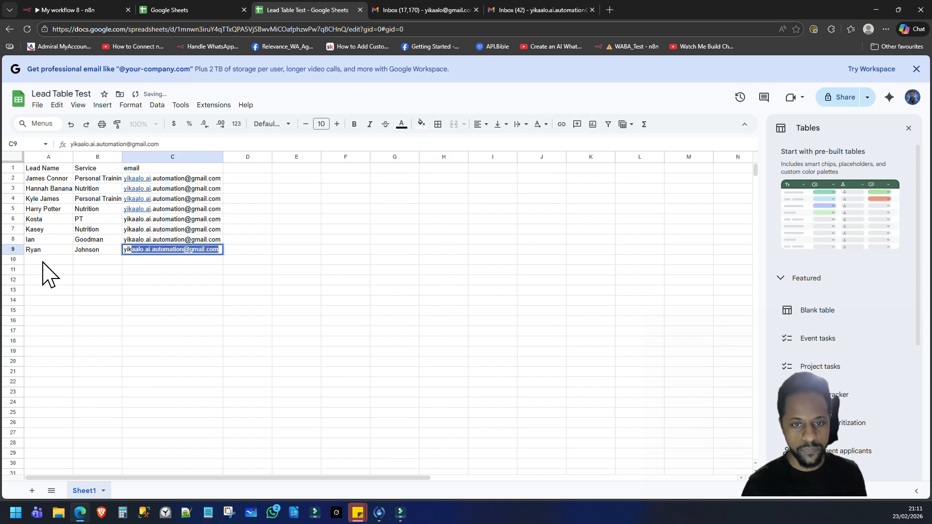
key("Return")
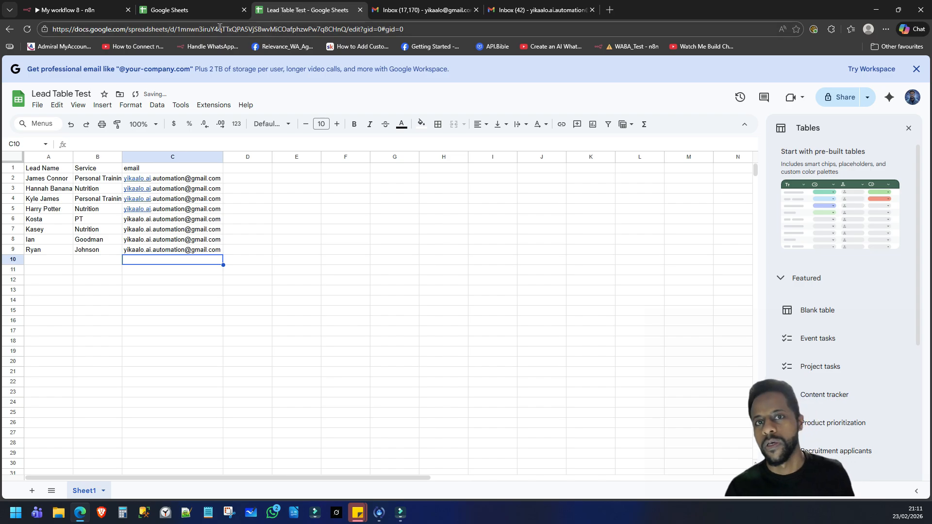
Step: Switch to the Gmail inbox to watch the new lead's two automated emails arrive
left_click(534, 11)
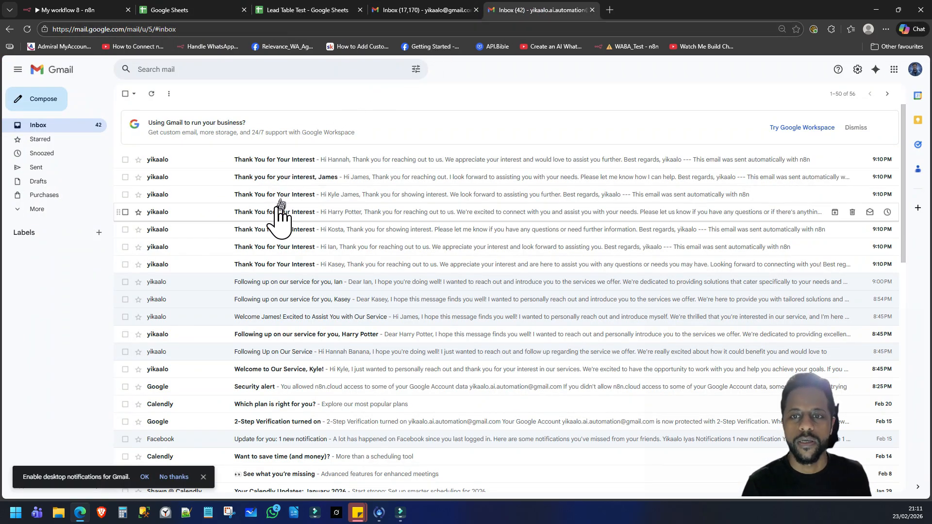